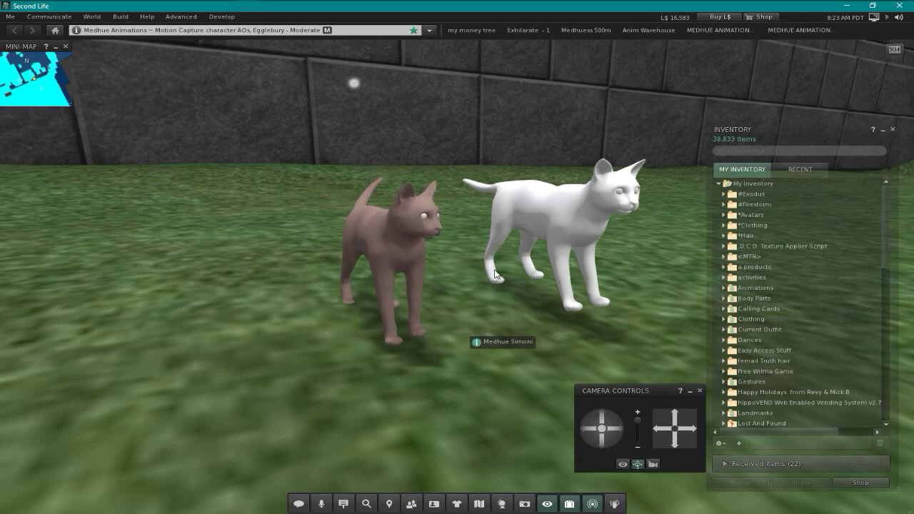
# - Quit Second Life and orbit Blender's view so the posed cat avatar faces the viewer
pyautogui.click(897, 7)
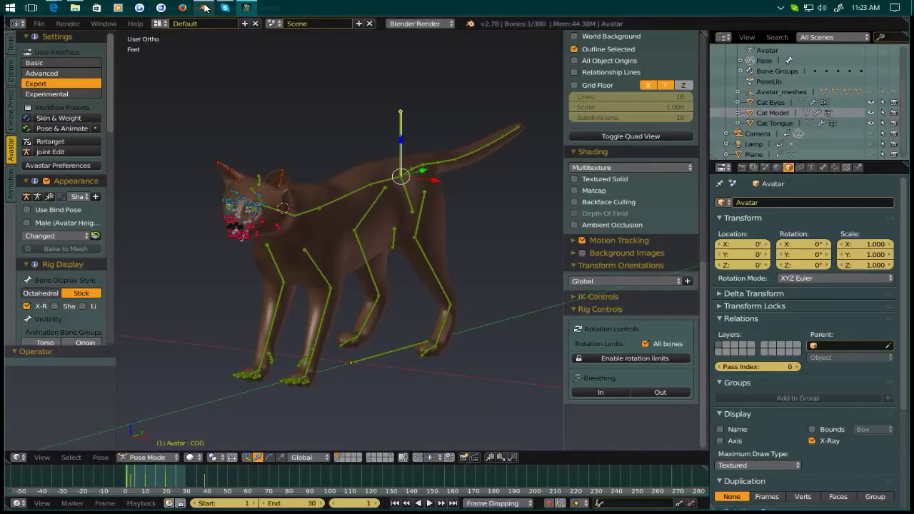
pyautogui.moveTo(323, 286); pyautogui.dragTo(402, 318, button='middle')
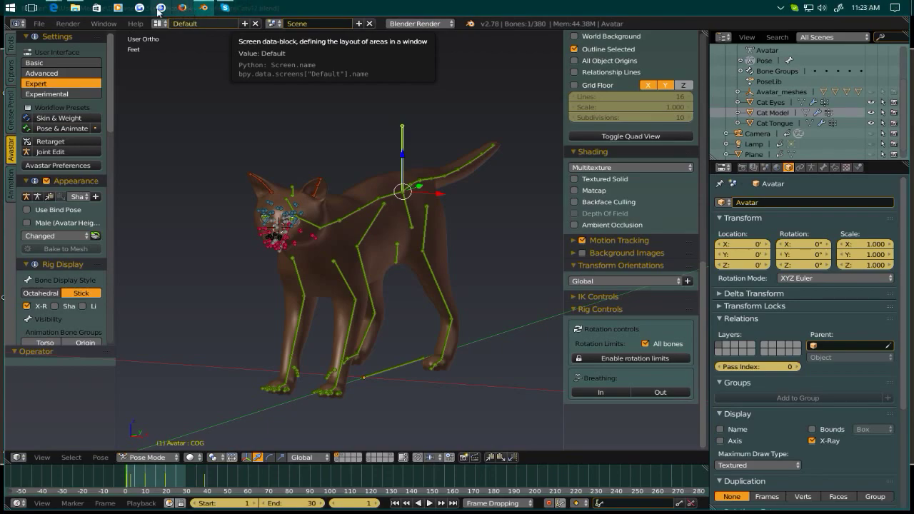
# - Copy the tiny_avatar_2 Vimeo page URL from Edge's address bar, then close Edge
pyautogui.moveTo(63, 11)
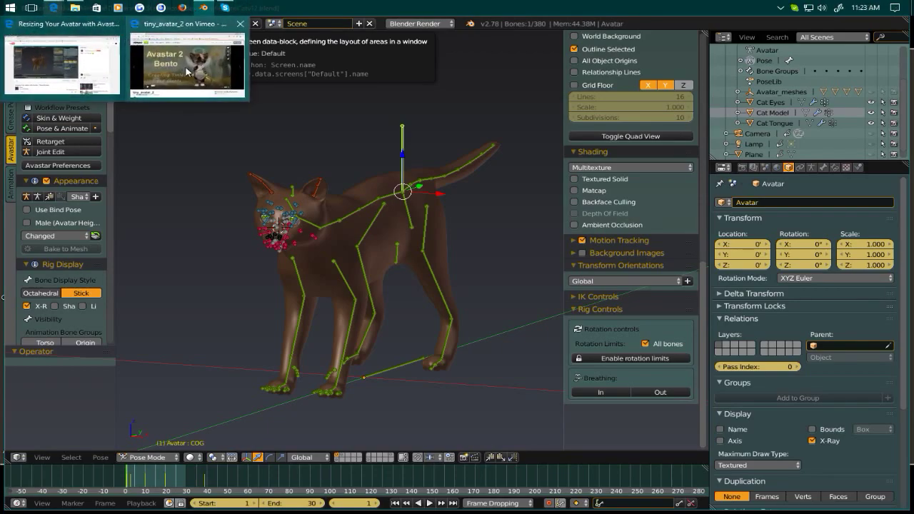
pyautogui.click(188, 74)
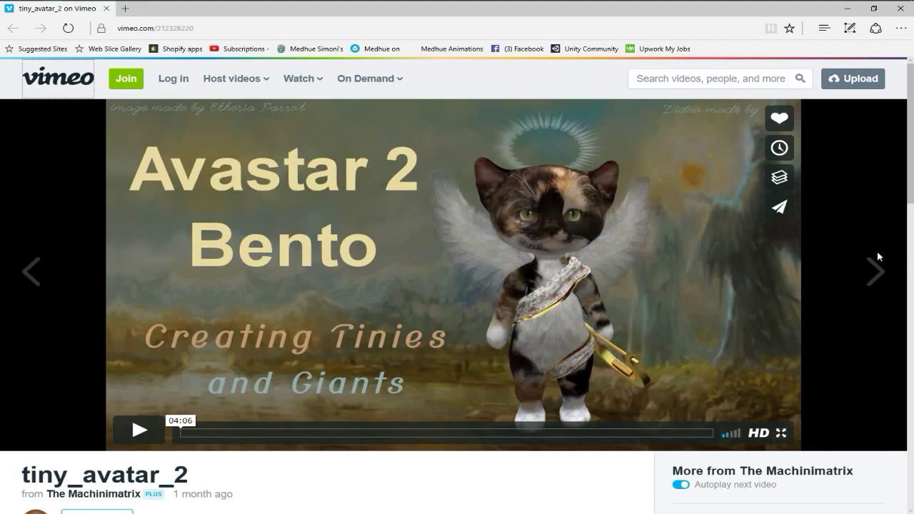
pyautogui.click(145, 30)
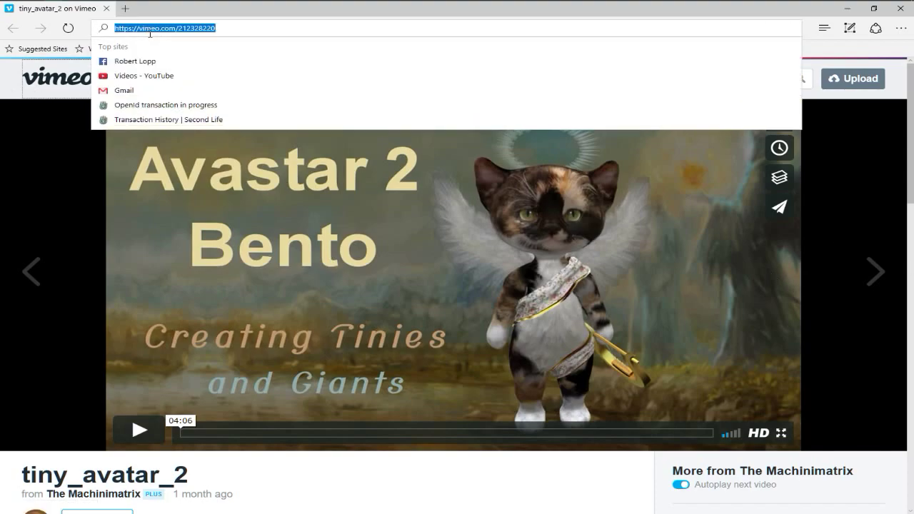
pyautogui.rightClick(154, 30)
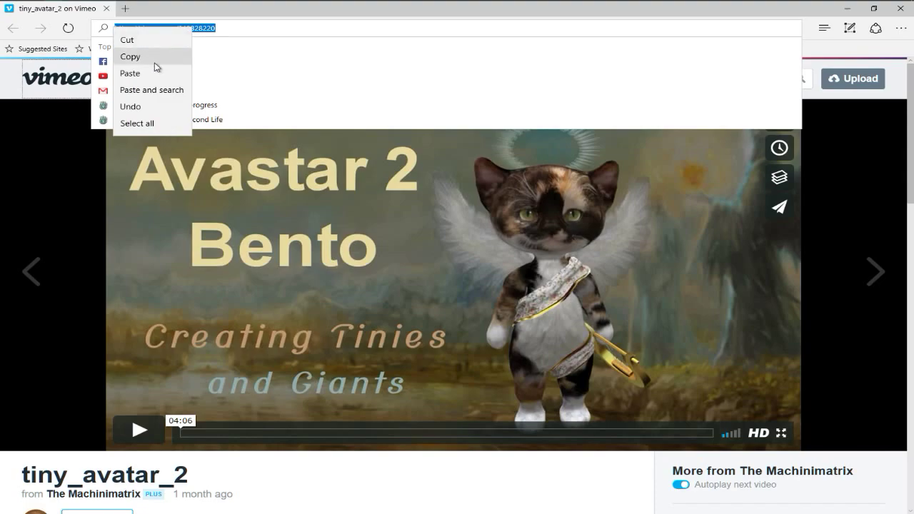
pyautogui.click(153, 57)
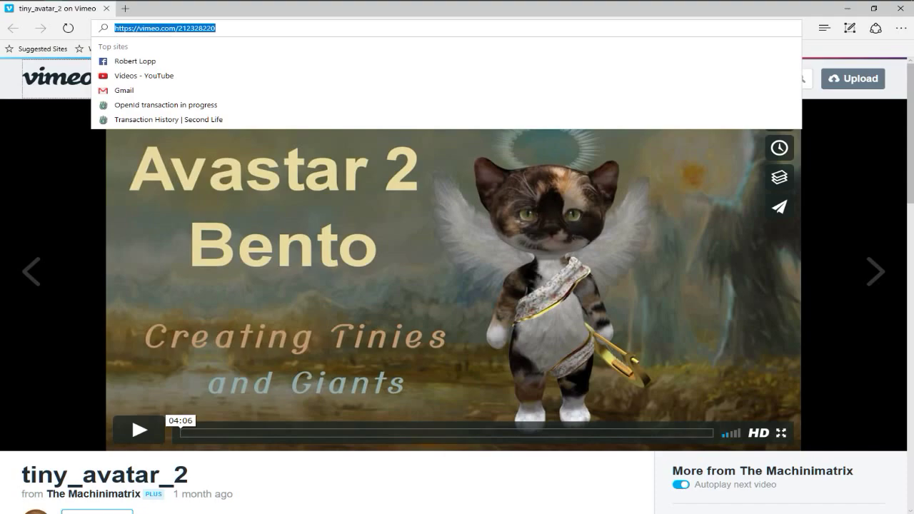
pyautogui.press('Escape')
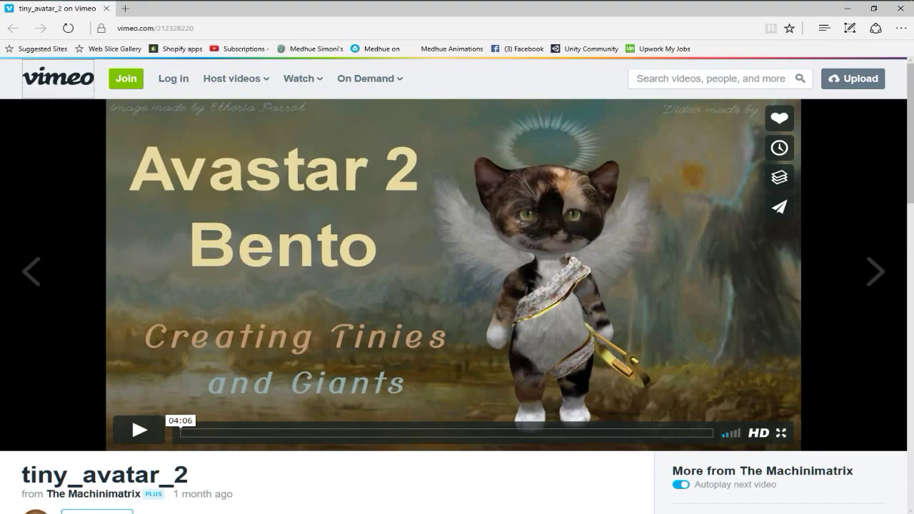
pyautogui.click(900, 9)
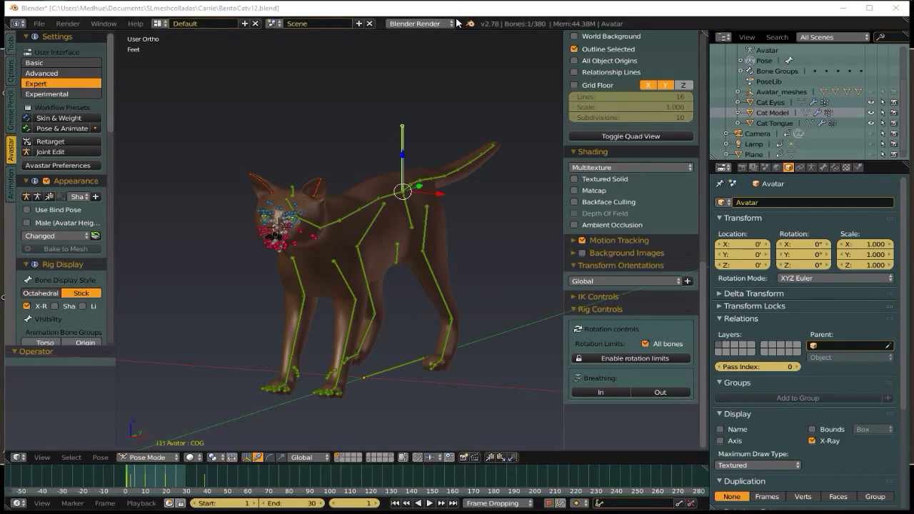
# - Turn off the Face group in Avastar's Animation Bone Groups and rotate the view around the cat
pyautogui.keyDown('shift'); pyautogui.moveTo(408, 271); pyautogui.dragTo(420, 267, button='middle'); pyautogui.keyUp('shift')
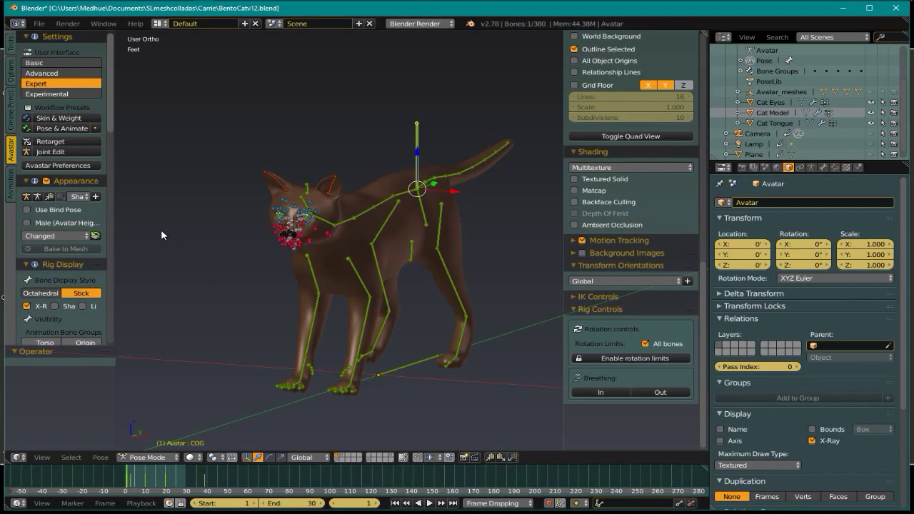
pyautogui.scroll(-7, 82, 233)
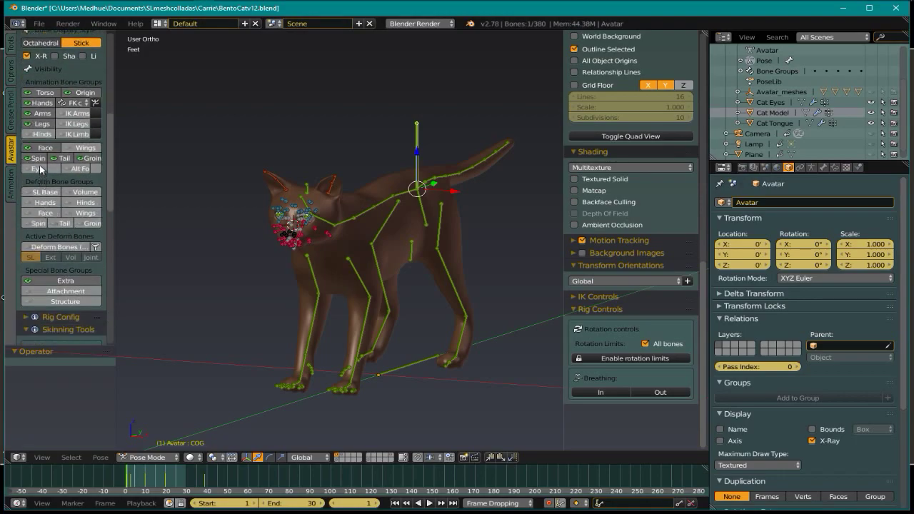
pyautogui.click(45, 147)
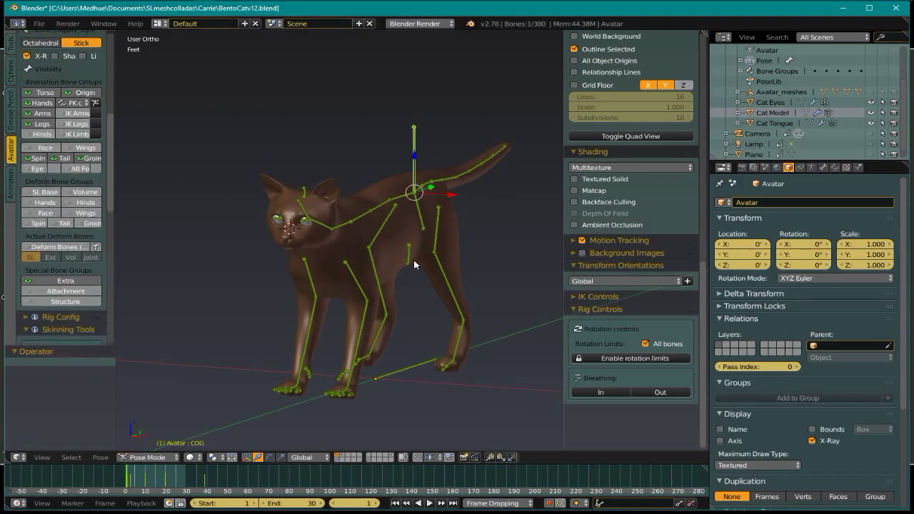
pyautogui.press('KP_6')
pyautogui.press('KP_6')
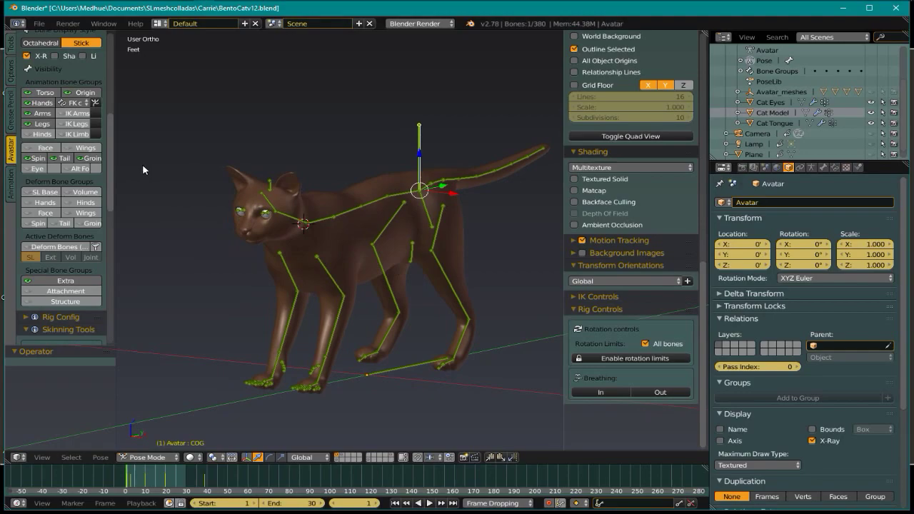
pyautogui.press('KP_6')
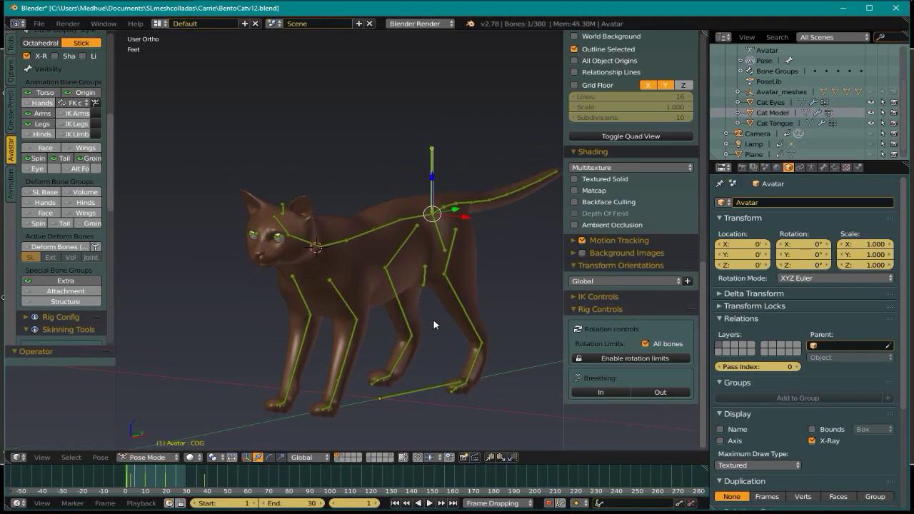
pyautogui.press('KP_6')
pyautogui.press('KP_6')
pyautogui.press('KP_6')
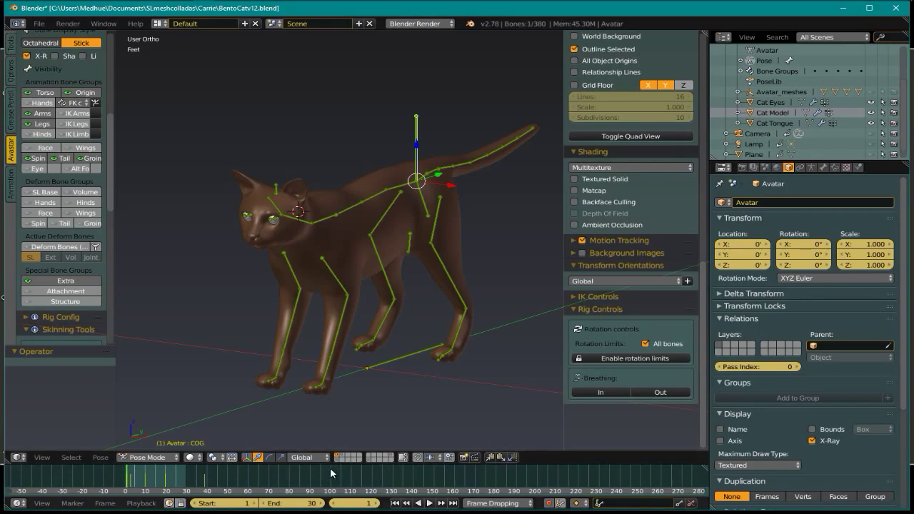
# - Switch the Avatar armature to Object Mode and show its Transform panel with scale 1.000
pyautogui.click(152, 458)
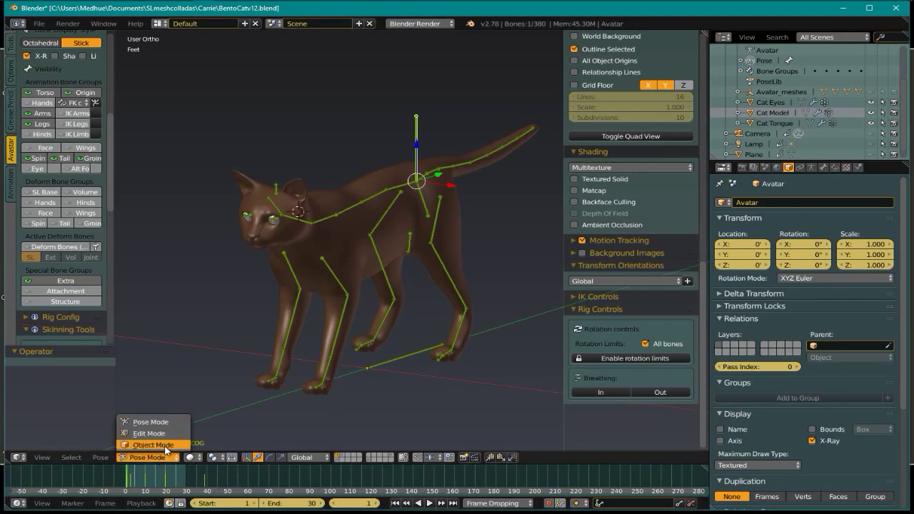
pyautogui.click(169, 447)
pyautogui.moveTo(353, 344); pyautogui.dragTo(373, 361, button='middle')
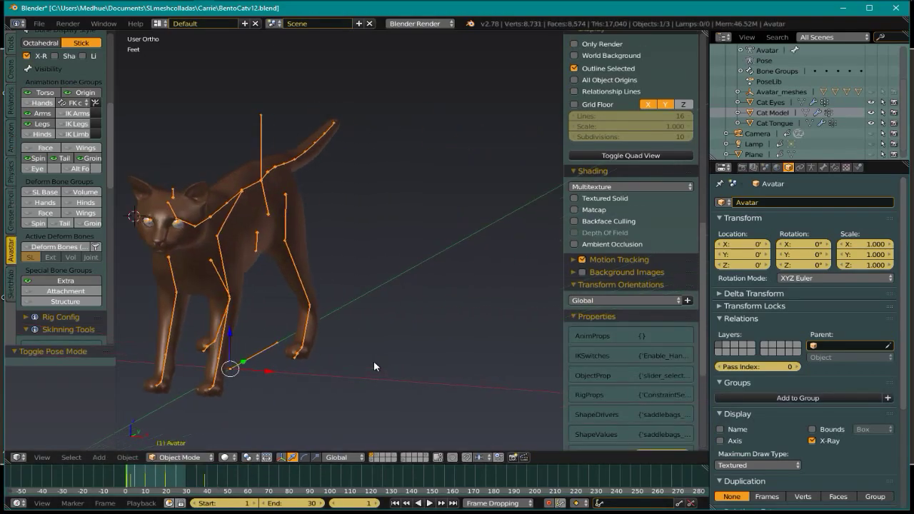
pyautogui.keyDown('shift'); pyautogui.moveTo(319, 349); pyautogui.dragTo(410, 375, button='middle'); pyautogui.keyUp('shift')
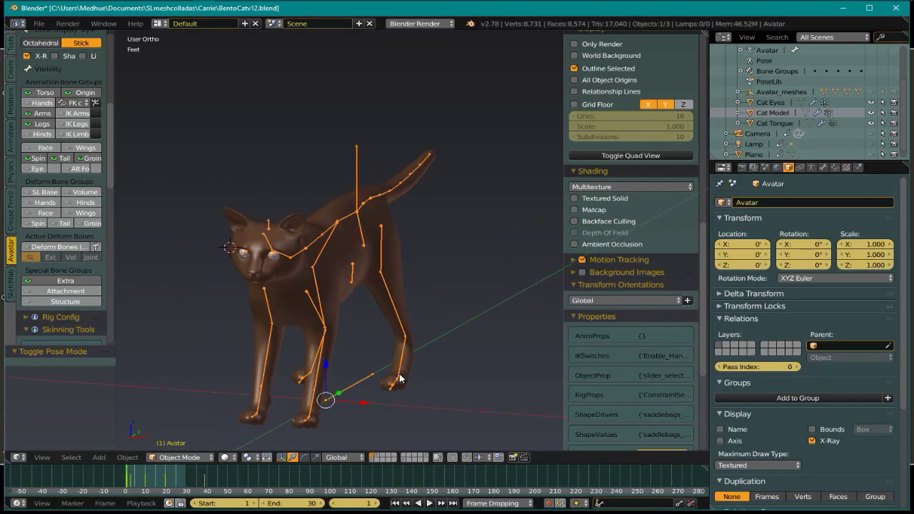
pyautogui.scroll(-5, 435, 299)
pyautogui.moveTo(440, 314); pyautogui.dragTo(415, 288, button='middle')
pyautogui.scroll(4, 415, 287)
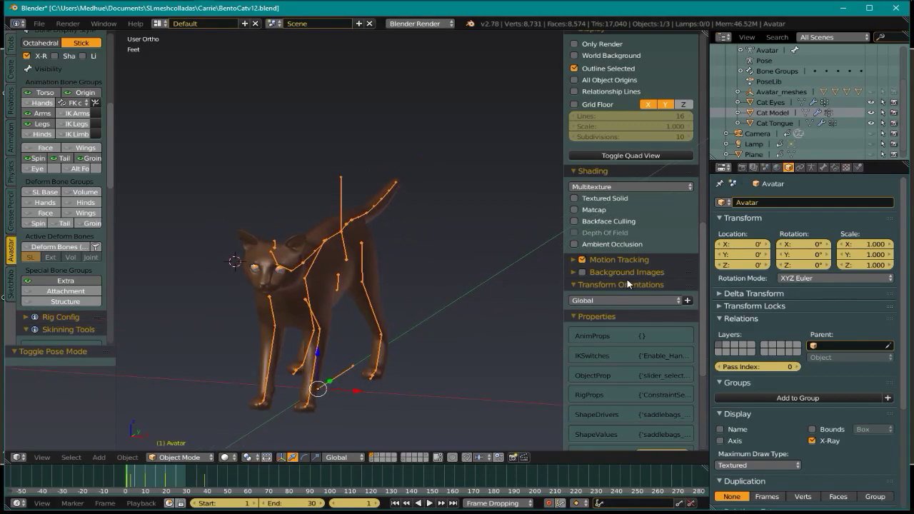
pyautogui.scroll(15, 628, 282)
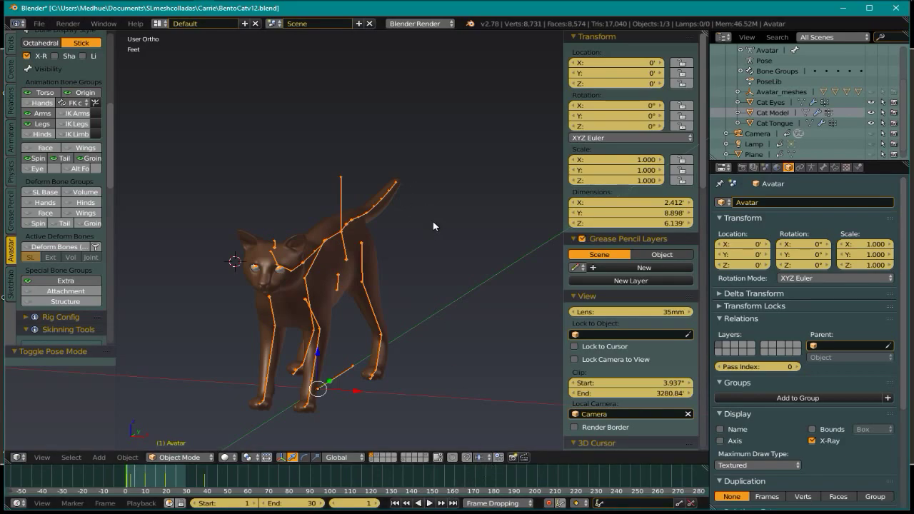
# - Scale the Avatar armature uniformly by 1.3, giving dimensions 3.135', 11.566' and 7.98'
pyautogui.press('s')
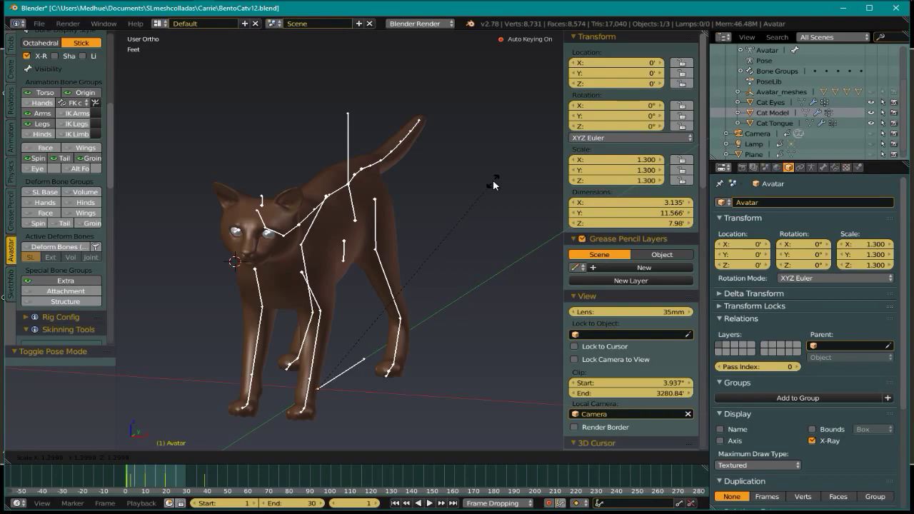
pyautogui.click(494, 185)
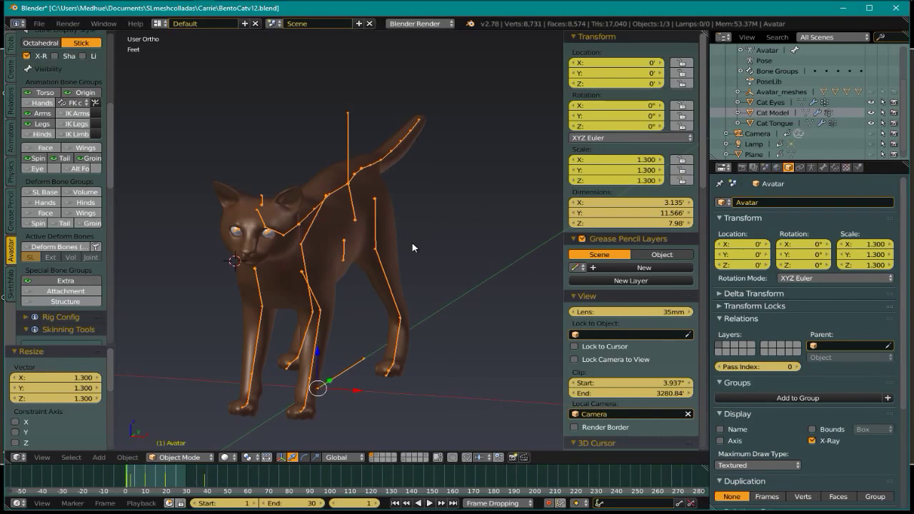
pyautogui.keyDown('shift'); pyautogui.moveTo(412, 243); pyautogui.dragTo(422, 232, button='middle'); pyautogui.keyUp('shift')
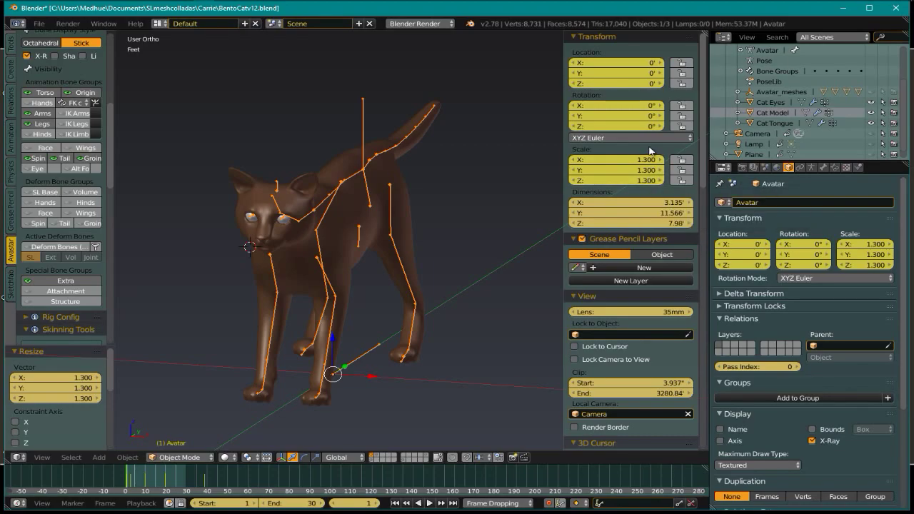
# - Apply the Avatar armature's scale so it reads 1.000 while keeping the enlarged dimensions
pyautogui.click(127, 457)
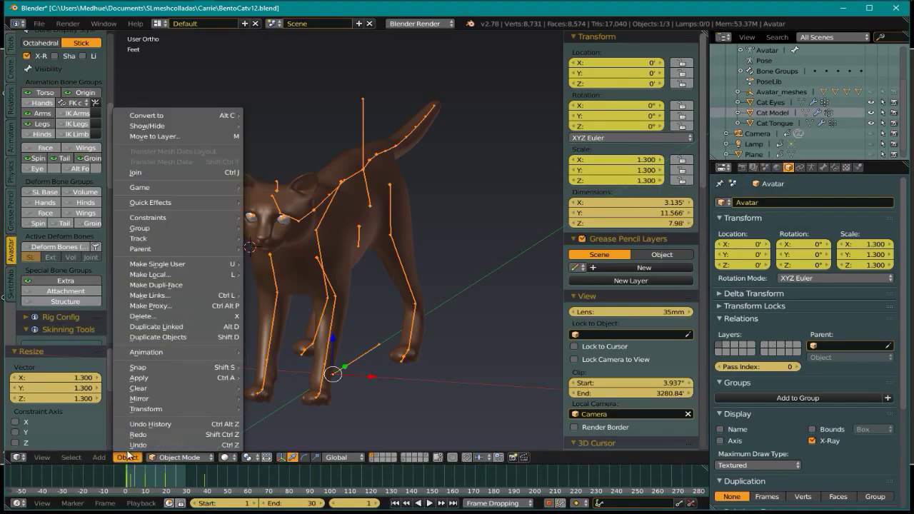
pyautogui.moveTo(184, 366)
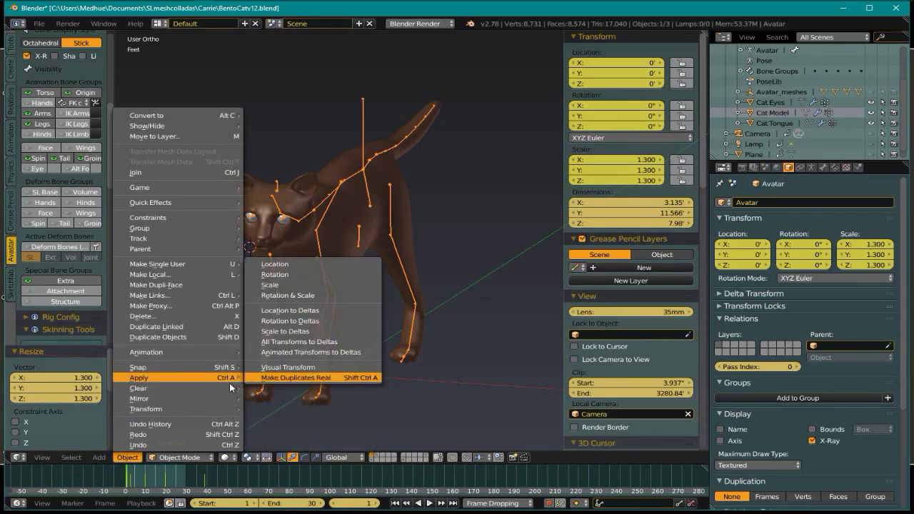
pyautogui.click(280, 285)
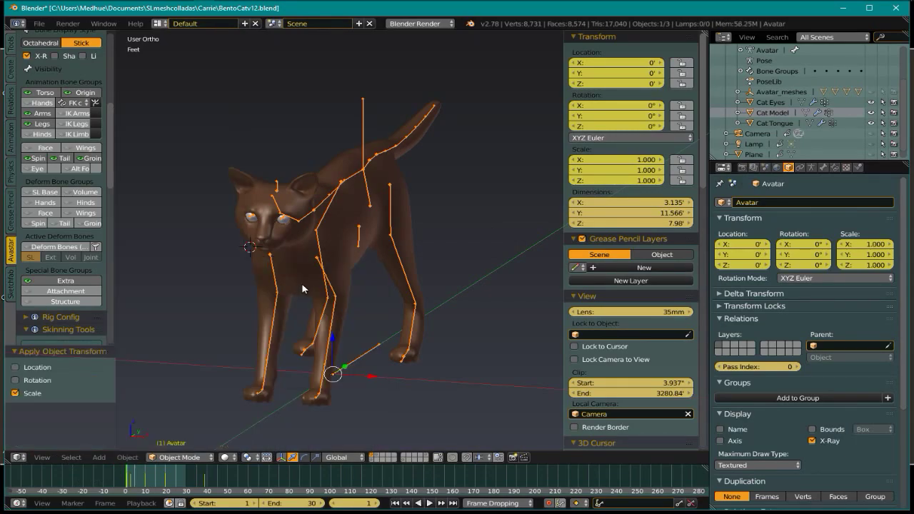
pyautogui.moveTo(399, 345); pyautogui.dragTo(401, 339, button='middle')
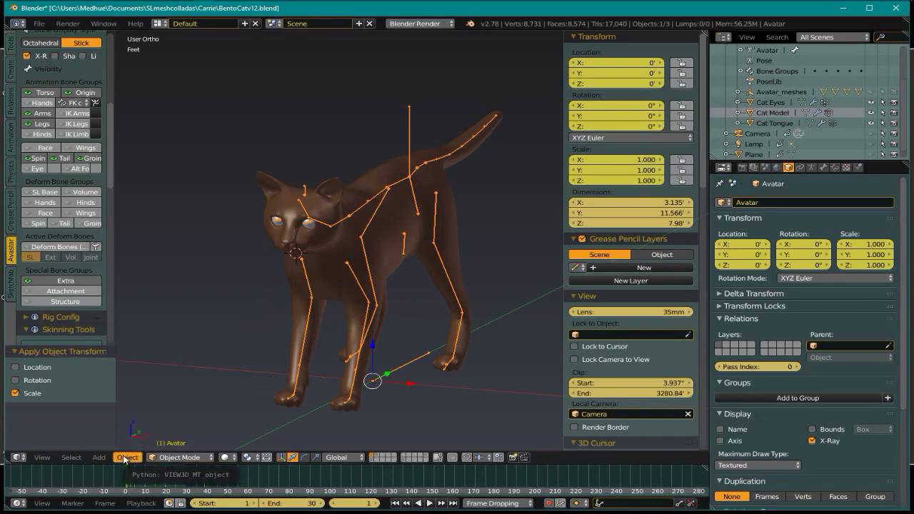
# - Apply the Cat Model mesh's 1.300 scale so it reads 1.000
pyautogui.rightClick(359, 184)
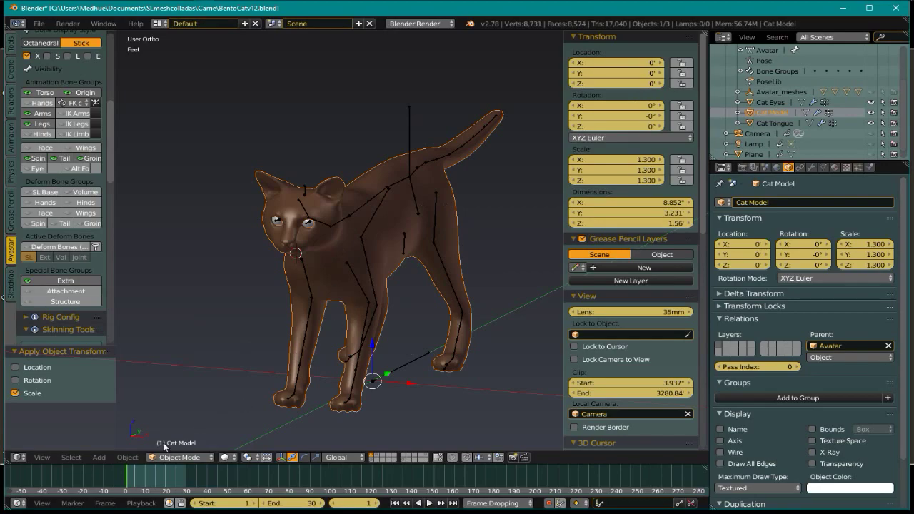
pyautogui.click(128, 458)
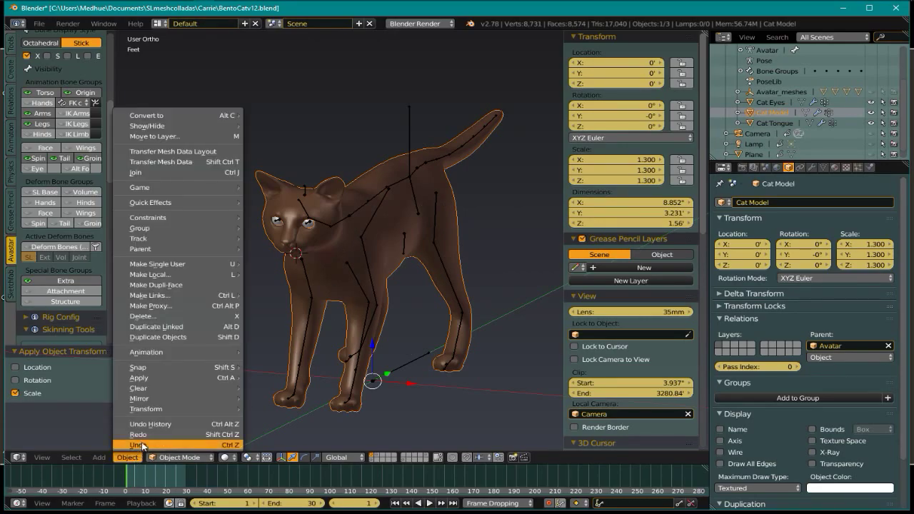
pyautogui.moveTo(177, 379)
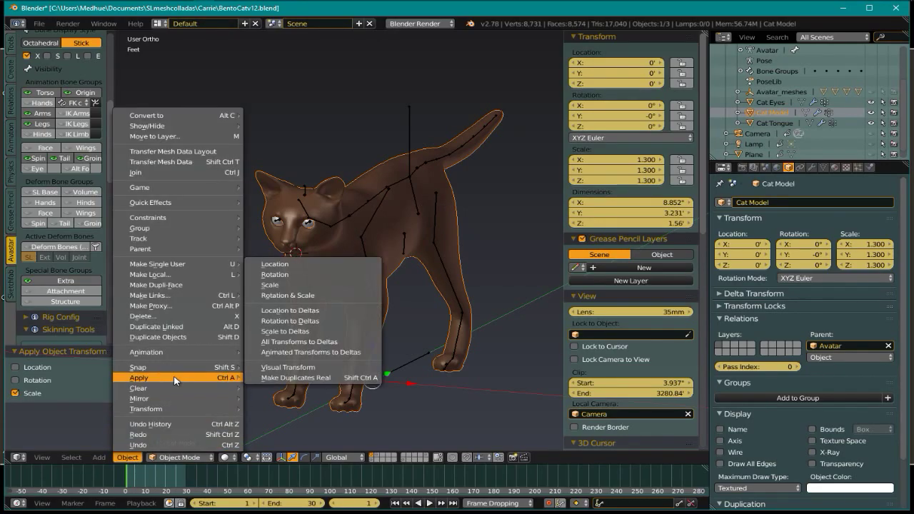
pyautogui.click(307, 284)
pyautogui.scroll(10, 297, 254)
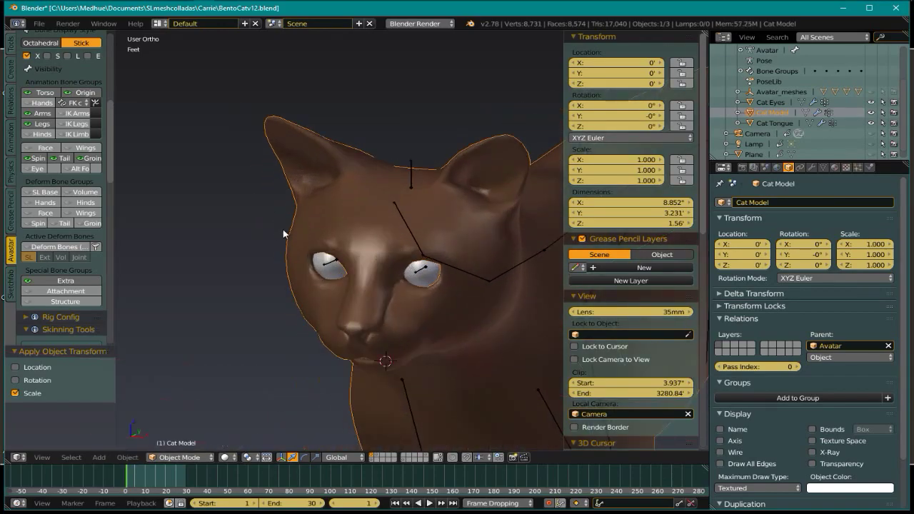
# - Apply the Cat Eyes' 1.300 scale so it also reads 1.000
pyautogui.rightClick(360, 297)
pyautogui.scroll(-10, 284, 255)
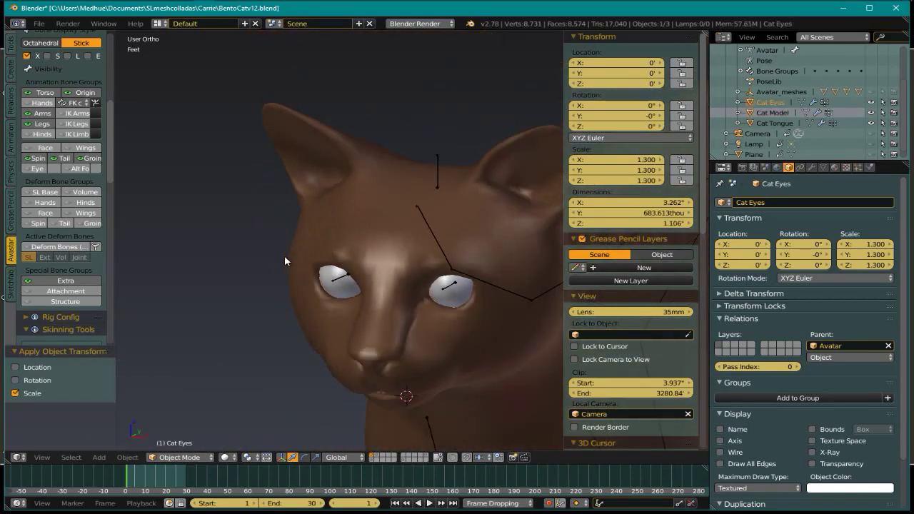
pyautogui.click(127, 458)
pyautogui.moveTo(195, 380)
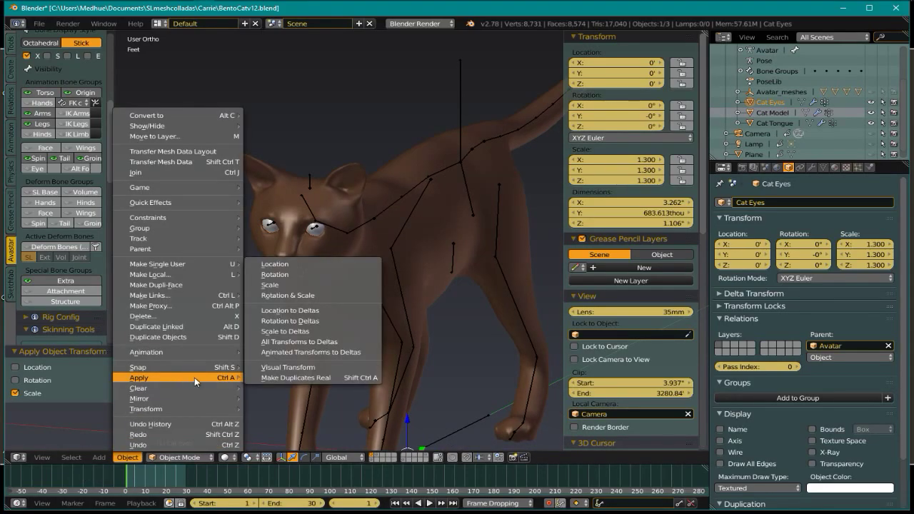
pyautogui.click(298, 285)
pyautogui.scroll(-2, 328, 299)
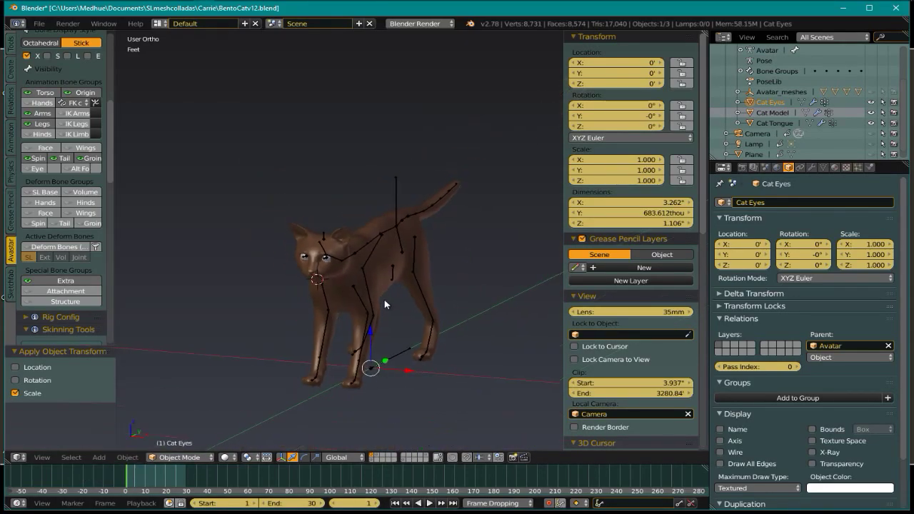
pyautogui.scroll(-2, 338, 284)
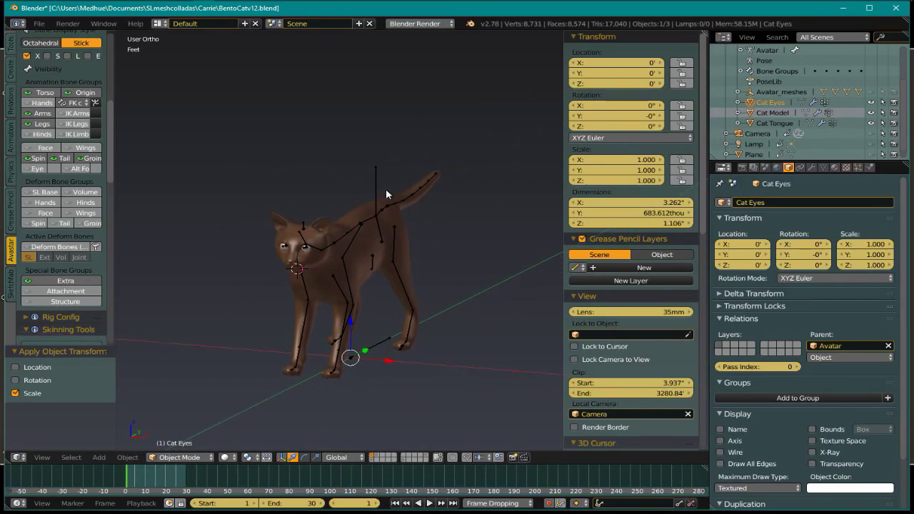
# - Reselect the cat's Avatar armature
pyautogui.rightClick(375, 185)
pyautogui.keyDown('shift'); pyautogui.moveTo(275, 326); pyautogui.dragTo(314, 341, button='middle'); pyautogui.keyUp('shift')
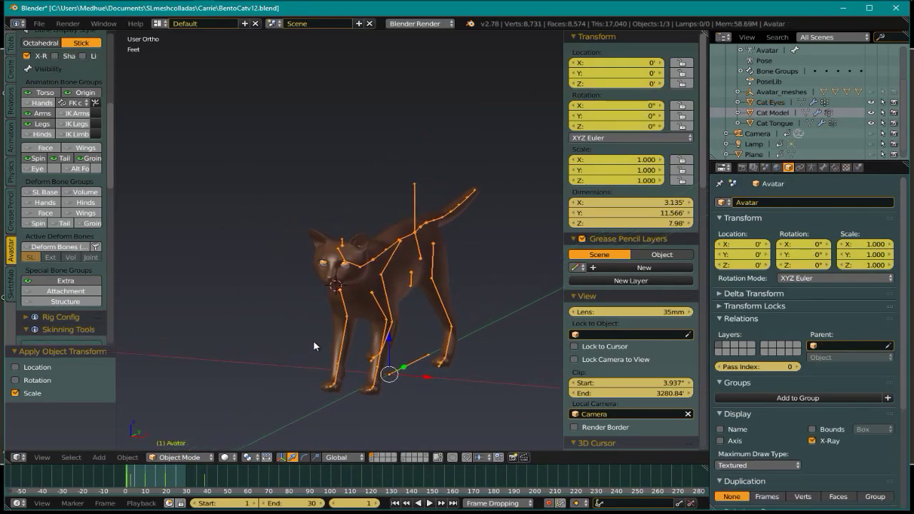
pyautogui.scroll(9, 44, 223)
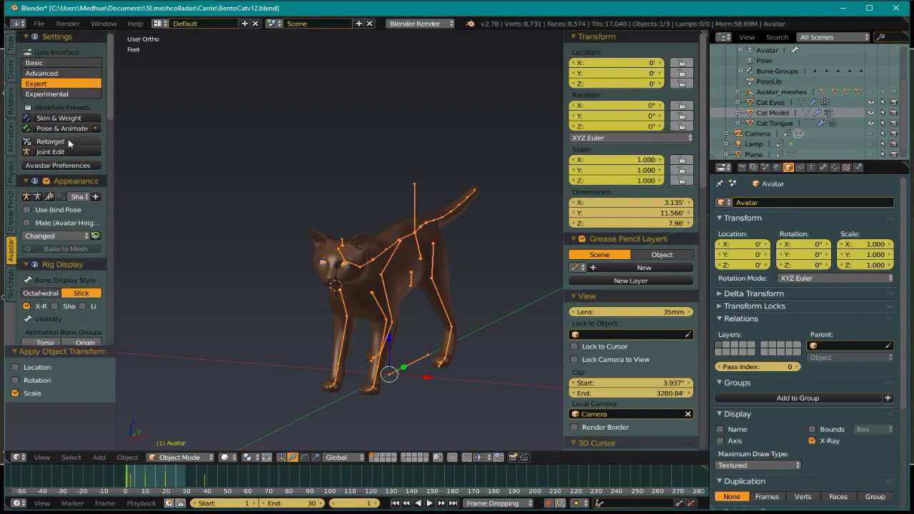
# - Put the Avatar rig into Pose Mode and widen the tool shelf to show full labels
pyautogui.click(68, 131)
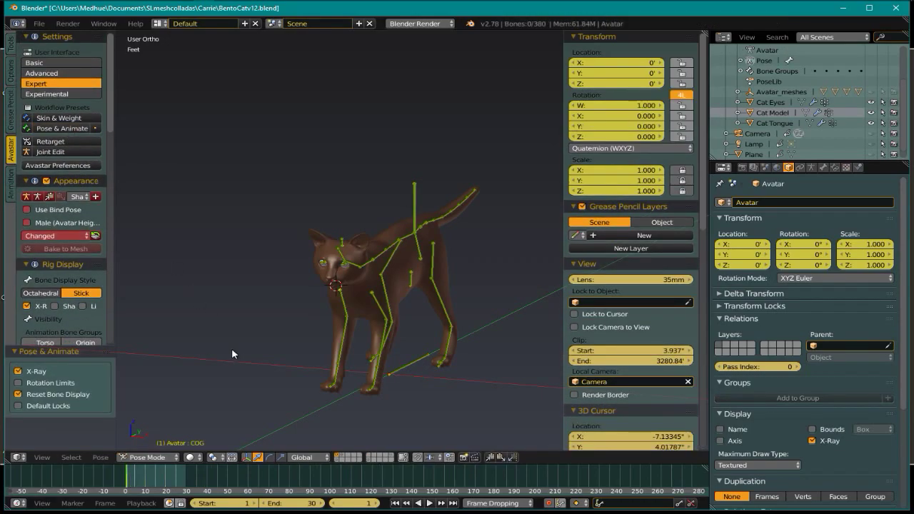
pyautogui.keyDown('shift'); pyautogui.moveTo(232, 348); pyautogui.dragTo(358, 300, button='middle'); pyautogui.keyUp('shift')
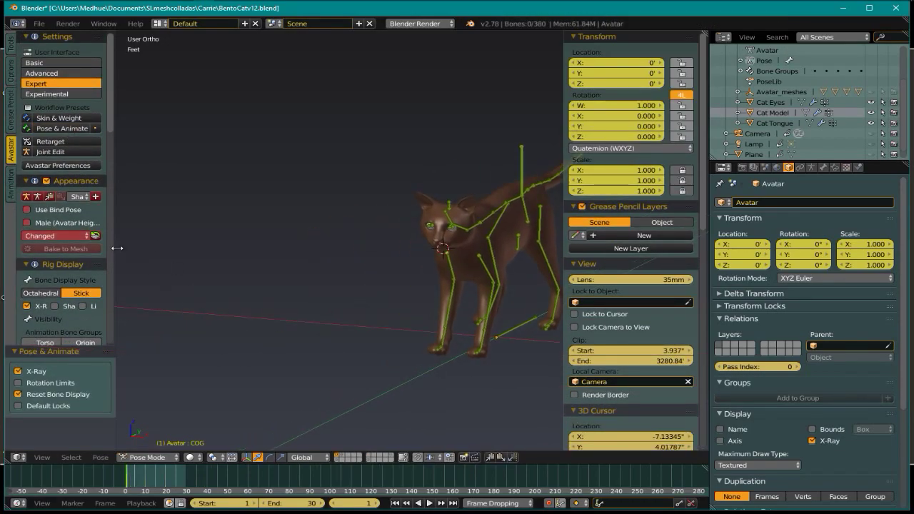
pyautogui.moveTo(117, 247); pyautogui.dragTo(213, 247)
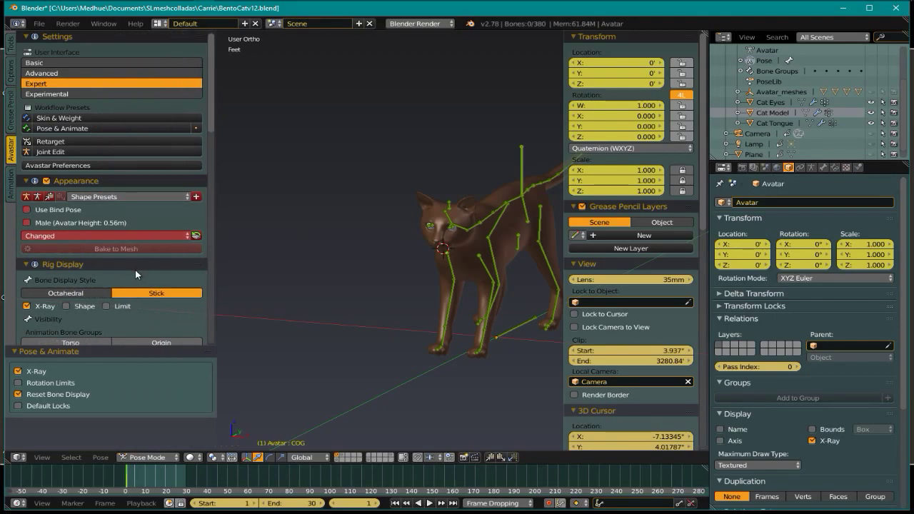
pyautogui.scroll(-5, 135, 270)
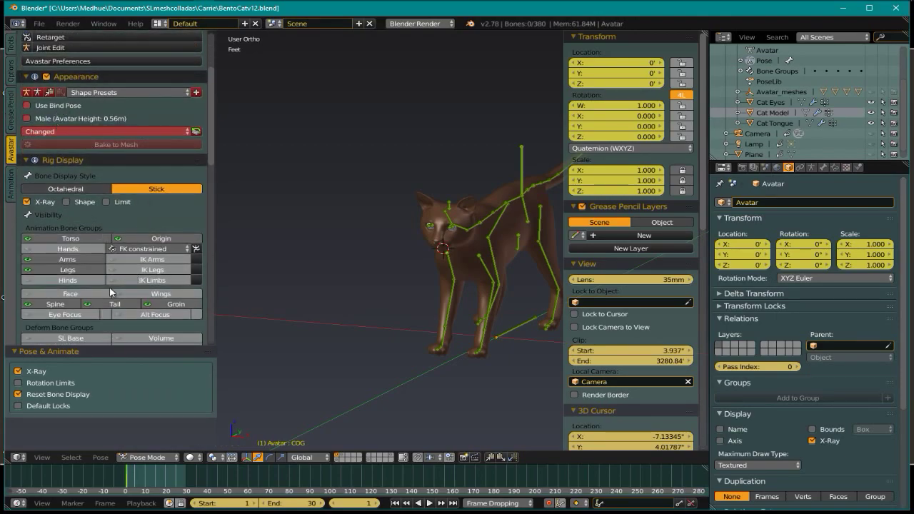
pyautogui.scroll(-5, 115, 295)
pyautogui.scroll(5, 127, 230)
pyautogui.scroll(-5, 116, 261)
pyautogui.scroll(-15, 113, 266)
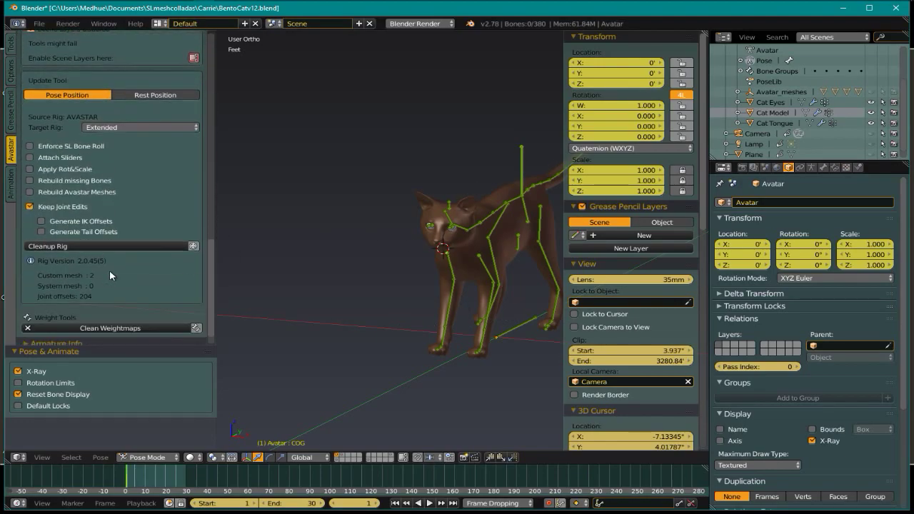
pyautogui.scroll(4, 109, 270)
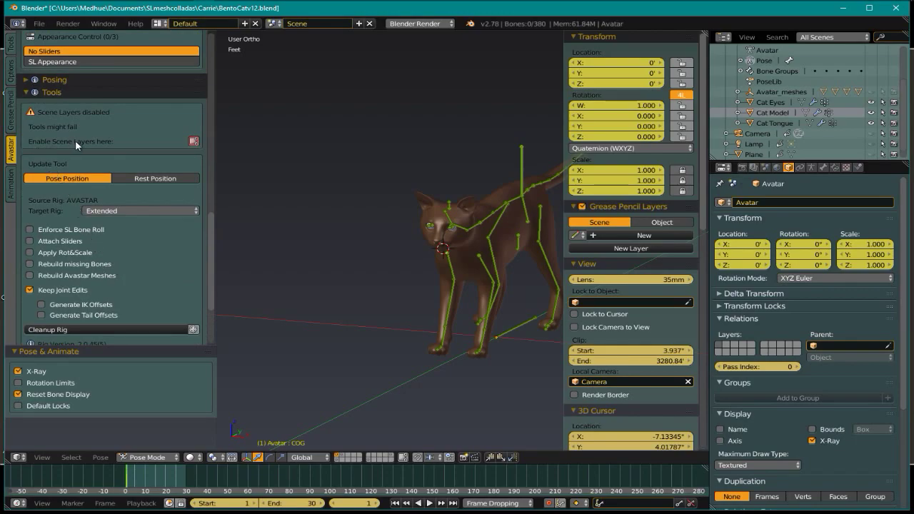
pyautogui.scroll(-5, 116, 271)
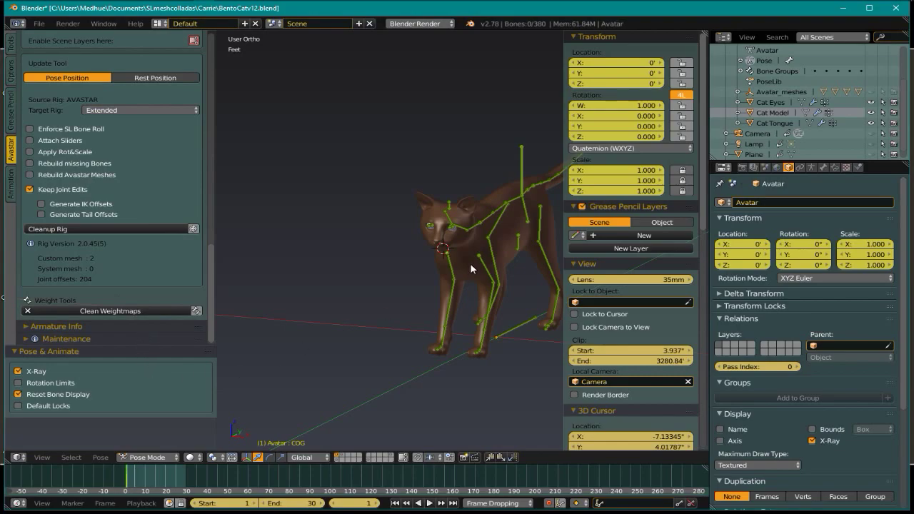
# - Select the rig's COG bone
pyautogui.keyDown('shift'); pyautogui.moveTo(470, 269); pyautogui.dragTo(334, 300, button='middle'); pyautogui.keyUp('shift')
pyautogui.rightClick(387, 204)
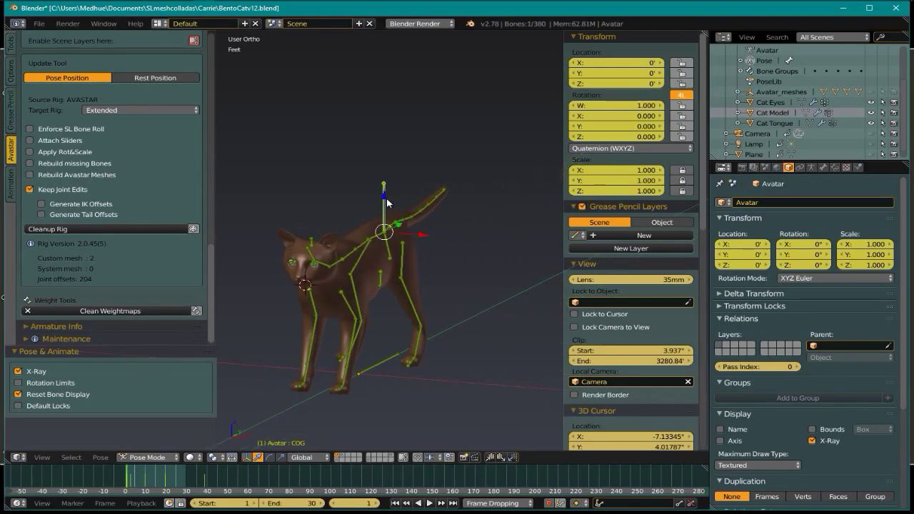
pyautogui.scroll(10, 140, 263)
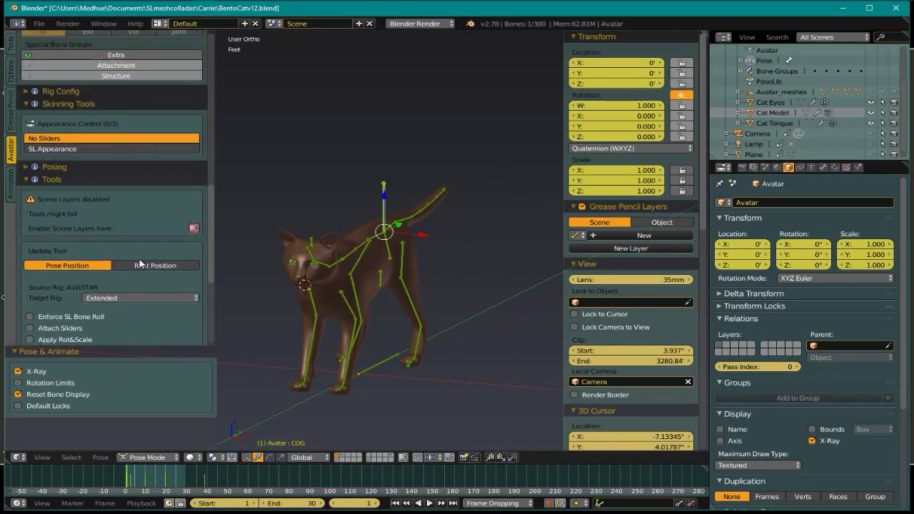
# - Collapse the Tools section and expand the rig's Posing options
pyautogui.click(27, 180)
pyautogui.click(26, 167)
pyautogui.scroll(-4, 73, 232)
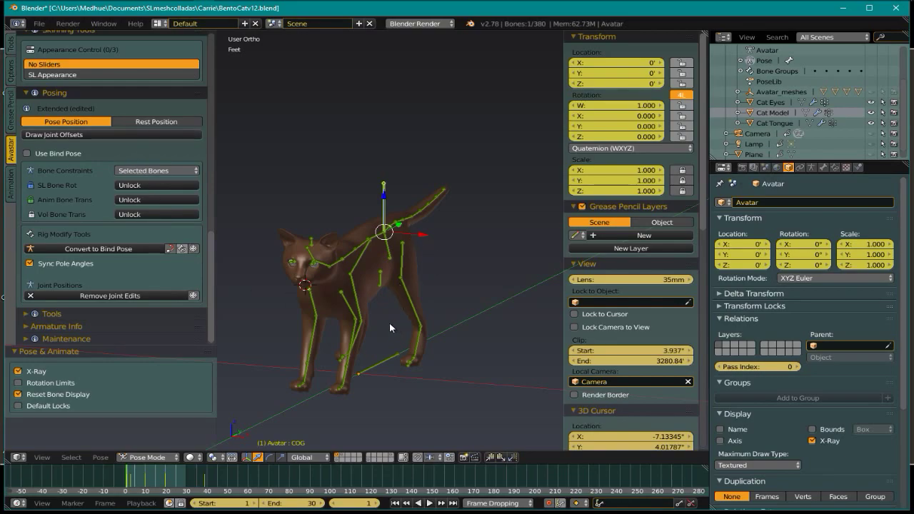
# - Toggle between Rest Position and Pose Position twice, ending in Pose Position
pyautogui.click(163, 122)
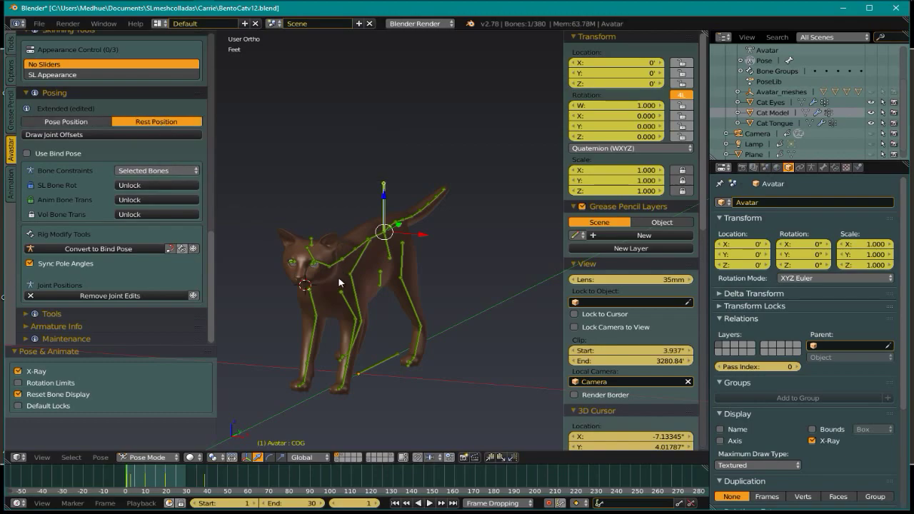
pyautogui.scroll(3, 305, 238)
pyautogui.click(86, 123)
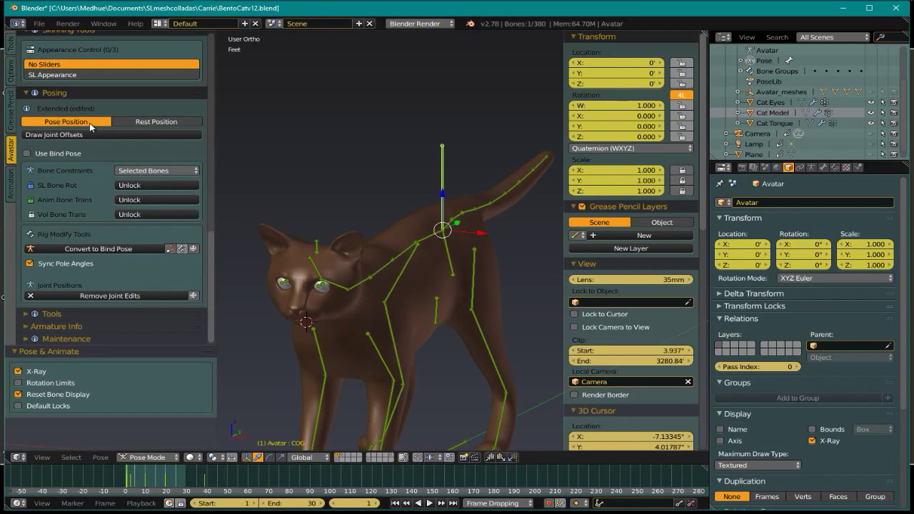
pyautogui.click(141, 127)
pyautogui.click(105, 123)
pyautogui.moveTo(351, 243); pyautogui.dragTo(351, 198, button='middle')
pyautogui.scroll(-3, 418, 240)
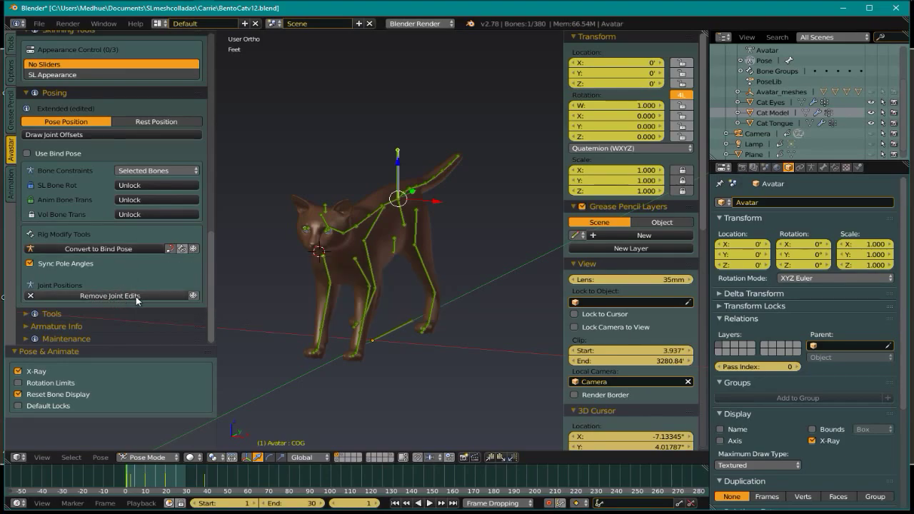
# - Convert the Avatar rig's current pose into its bind pose
pyautogui.click(147, 248)
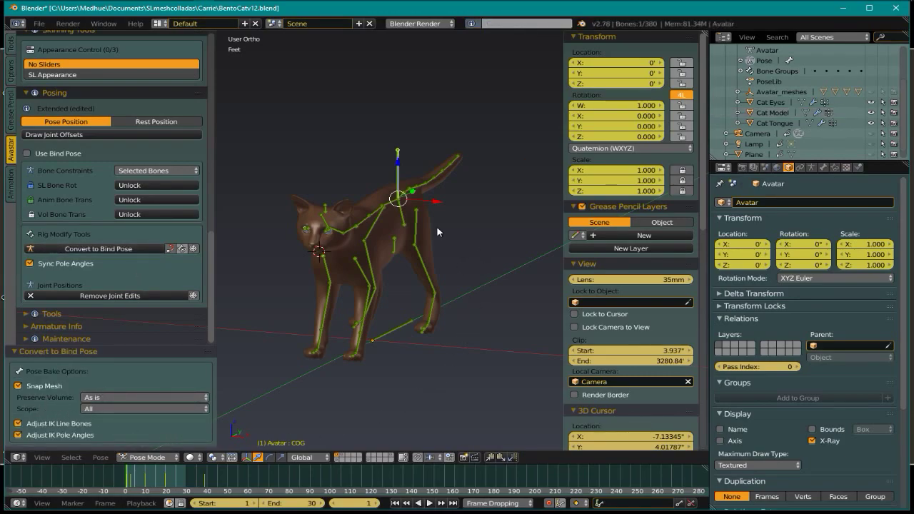
pyautogui.moveTo(437, 233); pyautogui.dragTo(453, 254, button='middle')
pyautogui.moveTo(417, 291); pyautogui.dragTo(403, 224, button='middle')
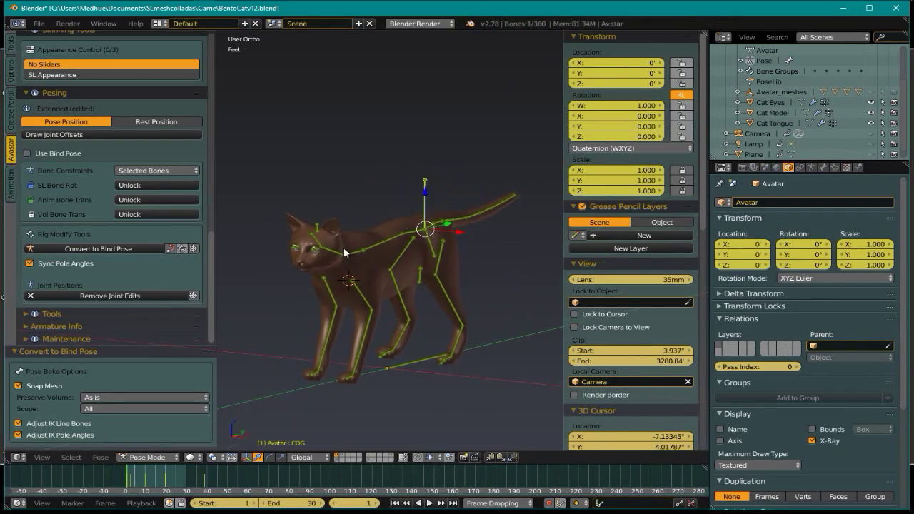
# - Check the Torso, COG and Tail2 bones from a side view
pyautogui.rightClick(391, 243)
pyautogui.rightClick(418, 236)
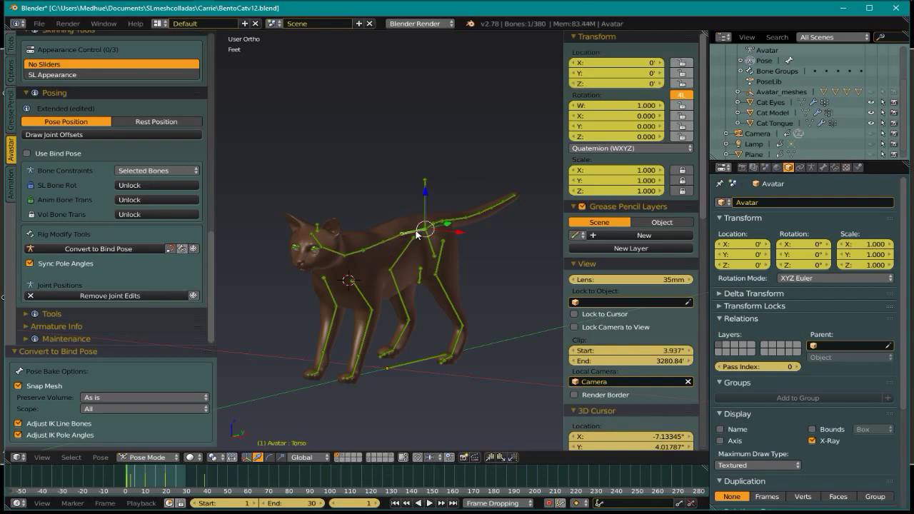
pyautogui.rightClick(458, 222)
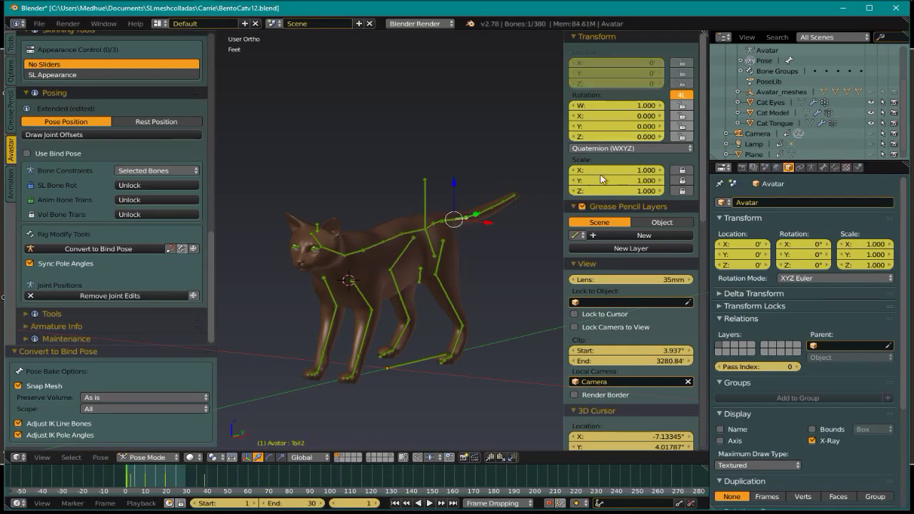
pyautogui.rightClick(425, 208)
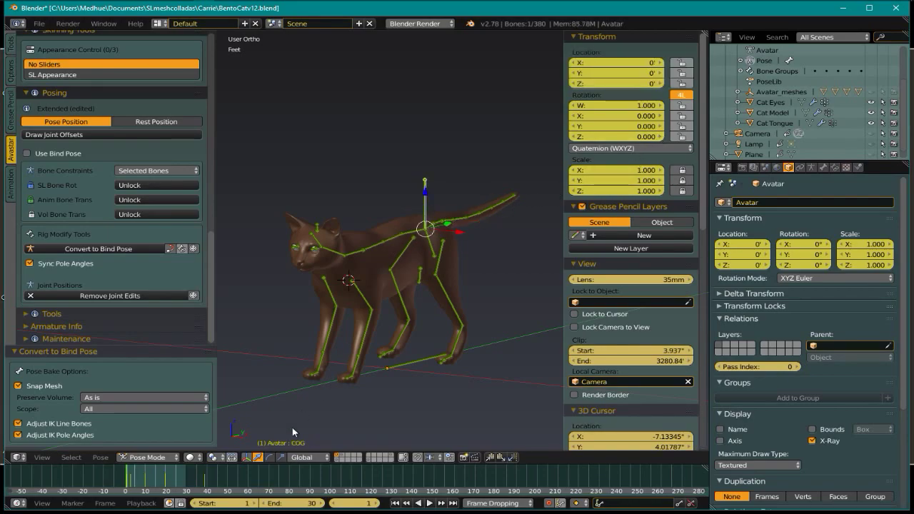
# - Return the rig to Object Mode and select the Cat Model and Cat Eyes meshes
pyautogui.click(170, 460)
pyautogui.click(168, 450)
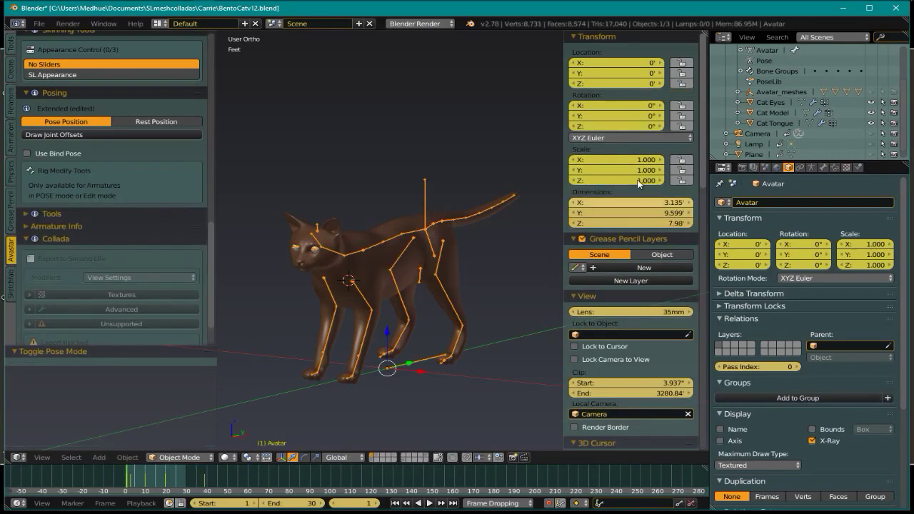
pyautogui.rightClick(406, 227)
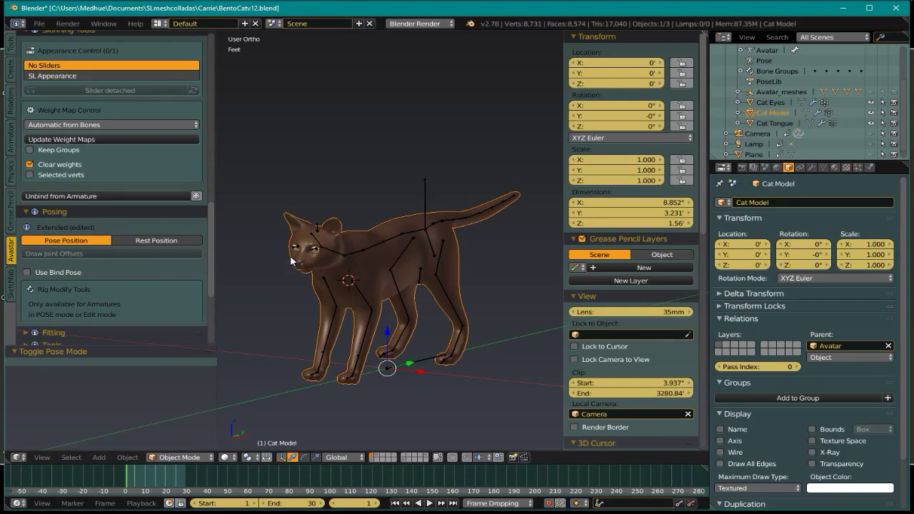
pyautogui.scroll(6, 291, 261)
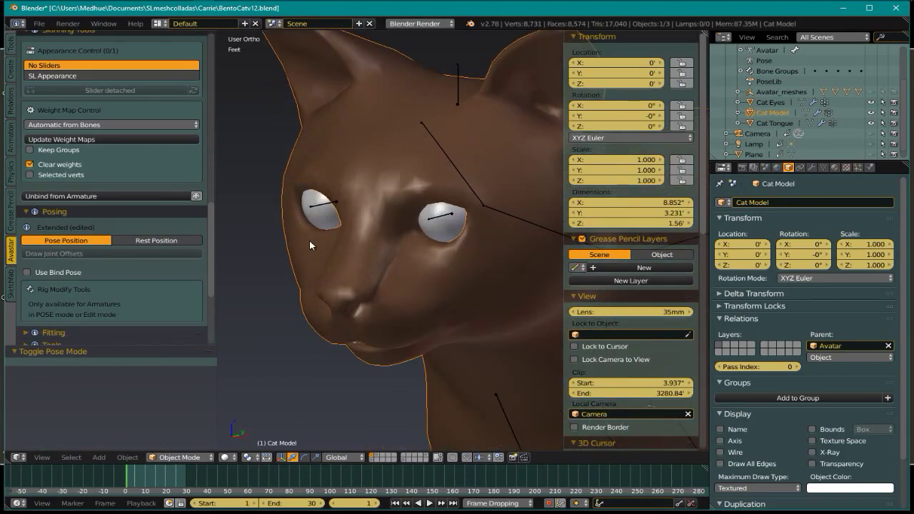
pyautogui.keyDown('shift'); pyautogui.rightClick(321, 223); pyautogui.keyUp('shift')
# - Make the Avatar armature the selected, active object
pyautogui.scroll(-5, 323, 261)
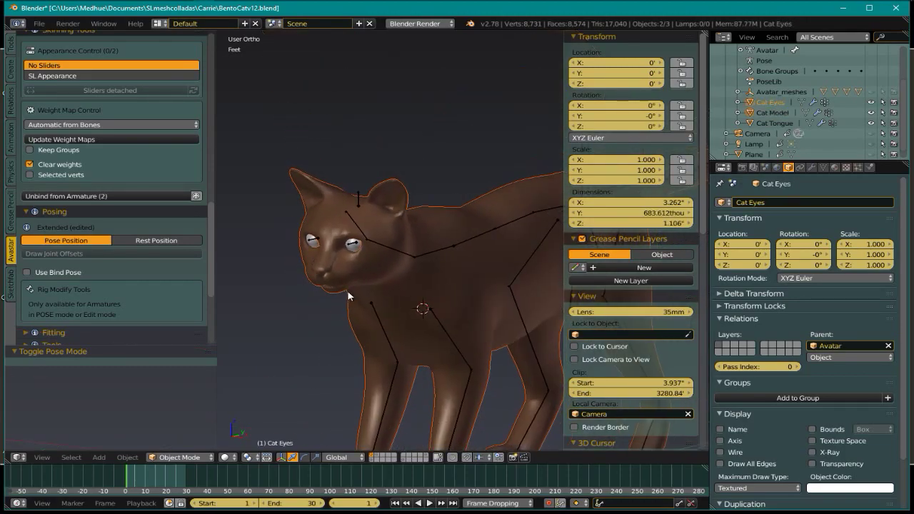
pyautogui.scroll(-4, 348, 295)
pyautogui.scroll(-5, 101, 240)
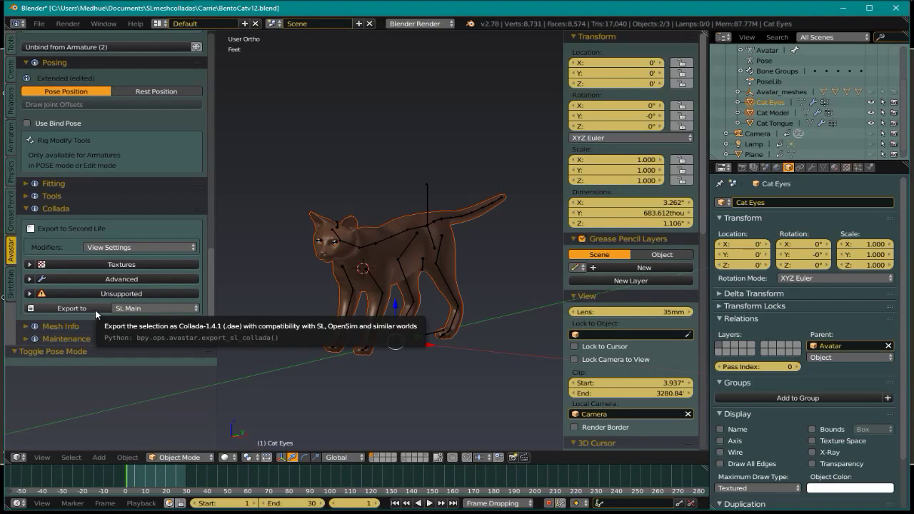
pyautogui.rightClick(429, 199)
pyautogui.moveTo(443, 239); pyautogui.dragTo(407, 346, button='middle')
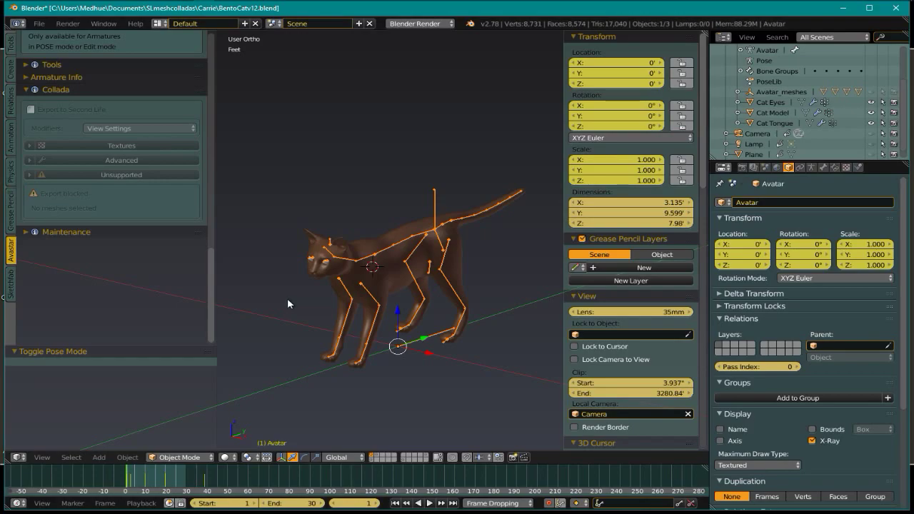
# - Put the Avatar armature into Pose Mode with Avastar's Toggle Pose Mode and list the screen layouts
pyautogui.scroll(10, 98, 220)
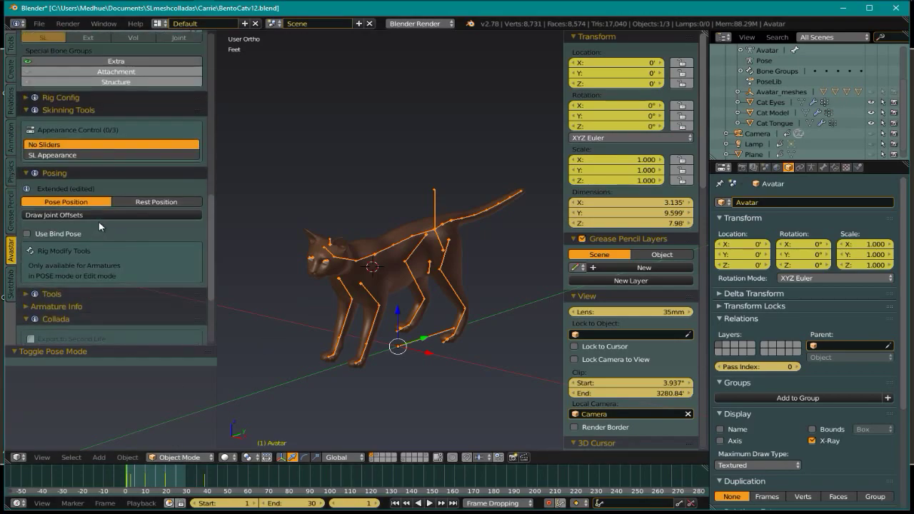
pyautogui.scroll(10, 99, 226)
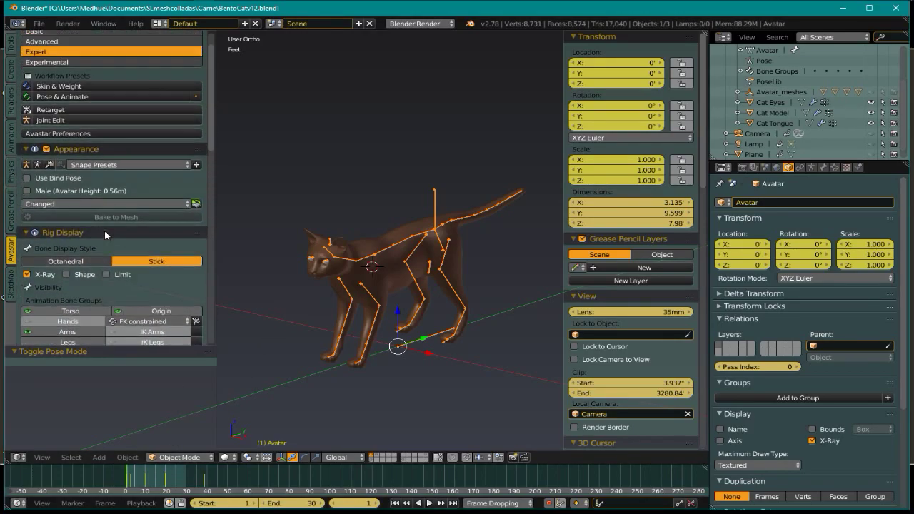
pyautogui.click(84, 129)
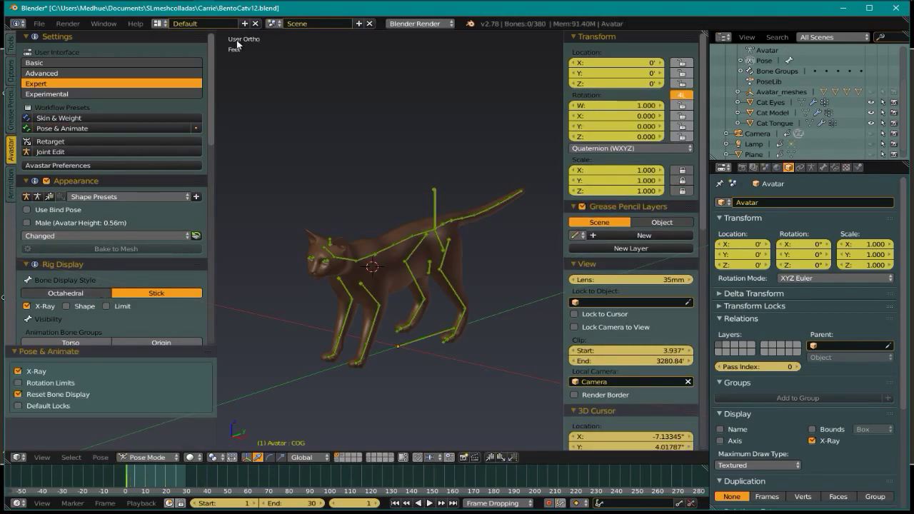
pyautogui.click(161, 27)
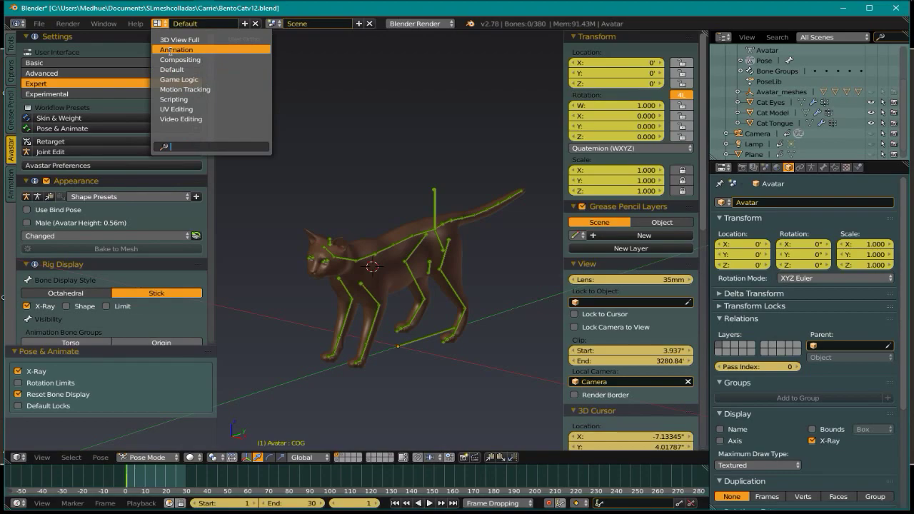
# - Switch the screen to the Animation layout, with the cat framed lower right
pyautogui.click(179, 48)
pyautogui.scroll(1, 455, 209)
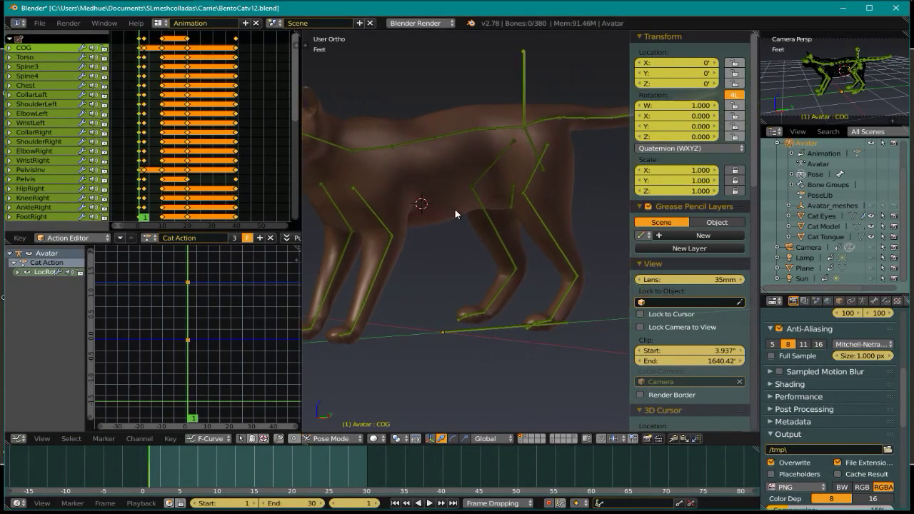
pyautogui.scroll(-4, 455, 209)
pyautogui.moveTo(455, 210); pyautogui.dragTo(505, 290, button='middle')
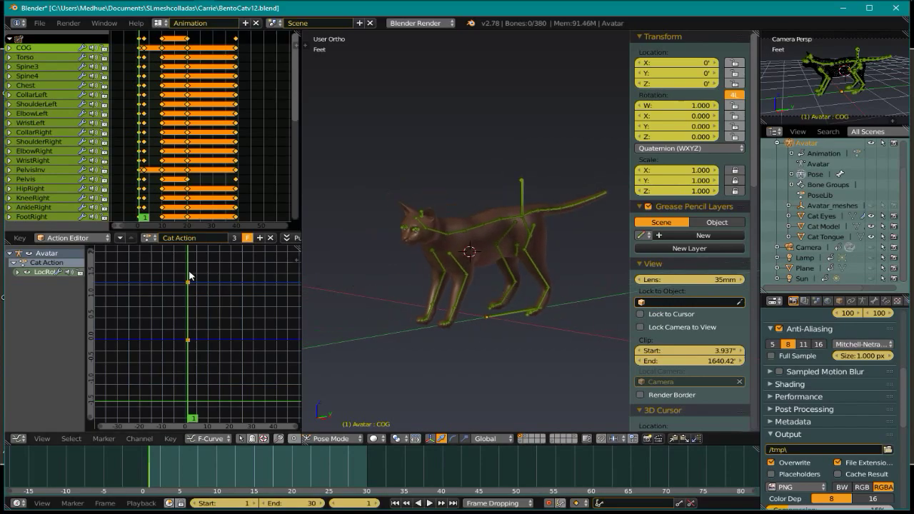
# - Assign the F Cat Walk action to the armature in the Action Editor
pyautogui.click(150, 237)
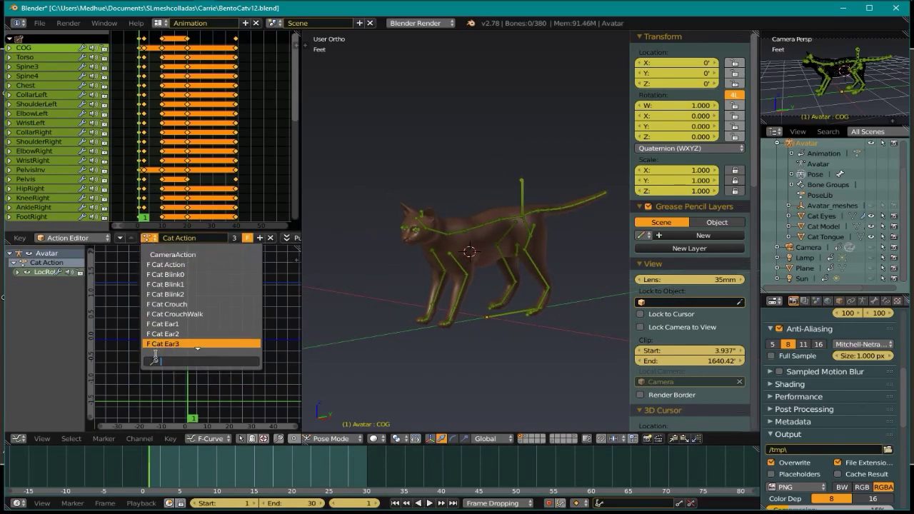
pyautogui.scroll(-10, 155, 343)
pyautogui.scroll(-12, 156, 344)
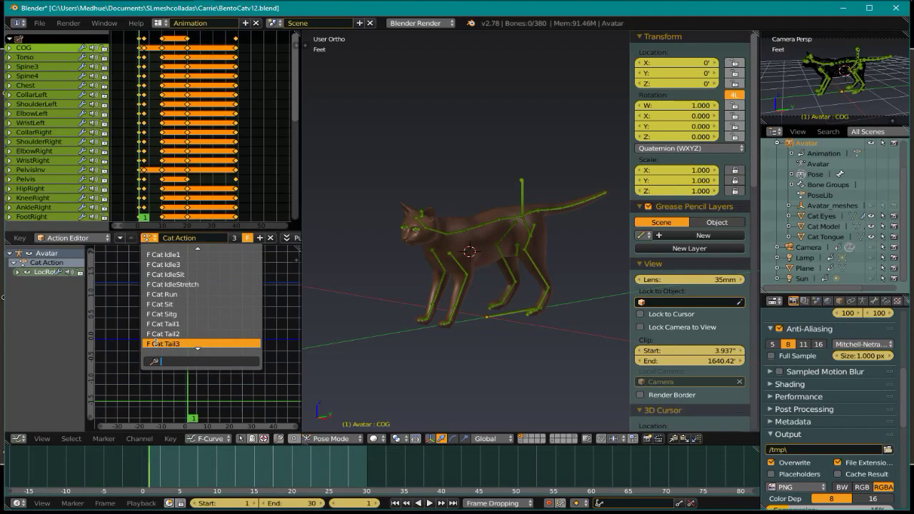
pyautogui.click(161, 304)
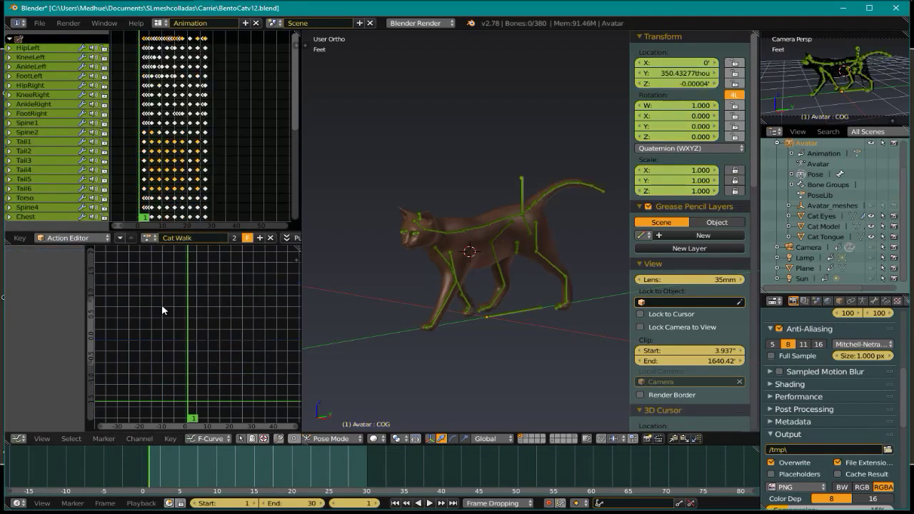
pyautogui.moveTo(495, 301); pyautogui.dragTo(507, 310, button='middle')
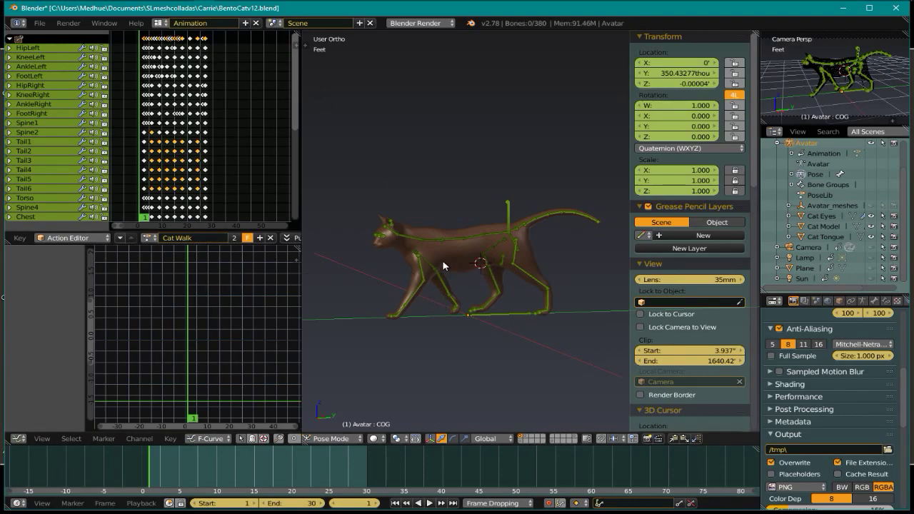
pyautogui.scroll(6, 456, 251)
pyautogui.scroll(-3, 447, 242)
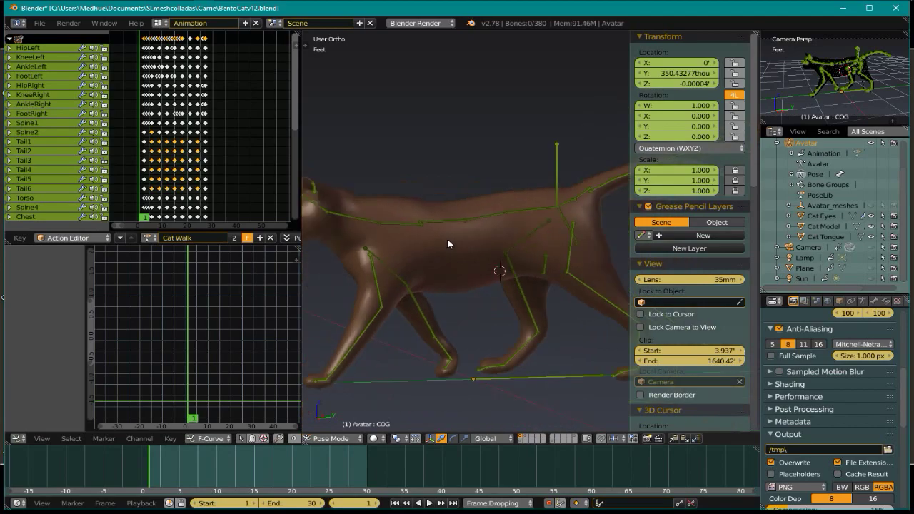
# - Select the Spine4 and Spine3 bones to inspect their keyframes
pyautogui.rightClick(450, 226)
pyautogui.rightClick(486, 220)
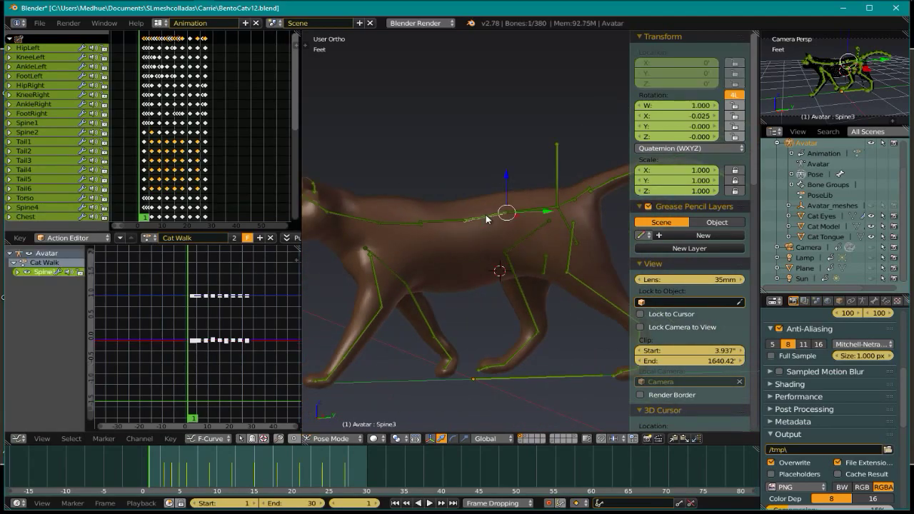
pyautogui.scroll(2, 457, 272)
pyautogui.scroll(-3, 458, 272)
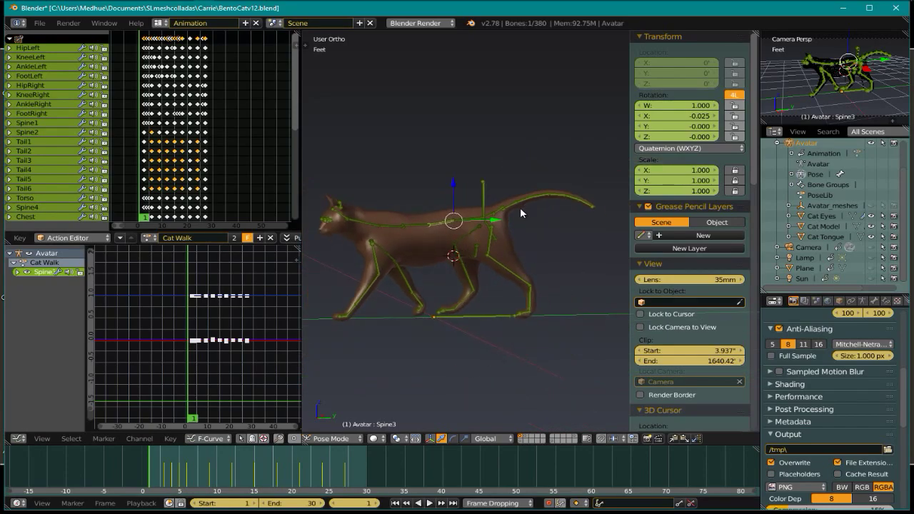
# - Check the Spine1, Spine2 and Chest bones by selecting each in turn
pyautogui.scroll(3, 496, 213)
pyautogui.rightClick(470, 219)
pyautogui.rightClick(485, 206)
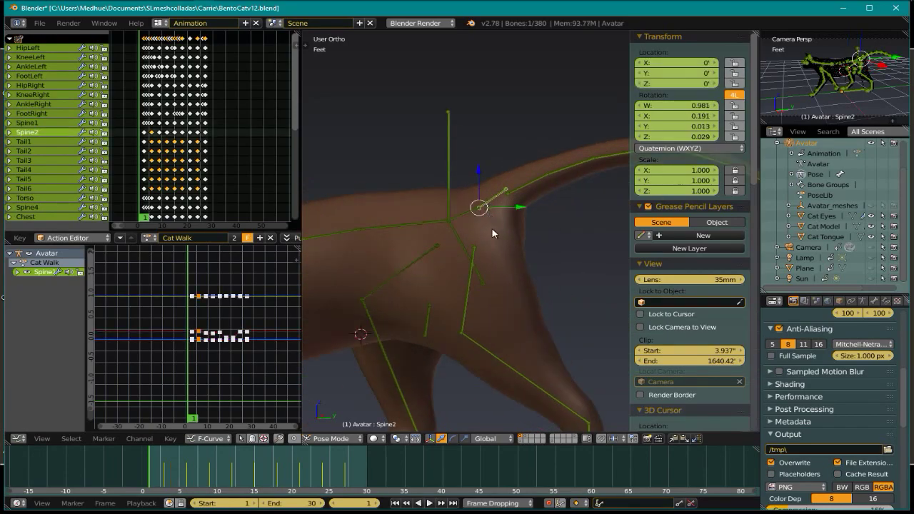
pyautogui.scroll(3, 494, 238)
pyautogui.scroll(-3, 495, 239)
pyautogui.scroll(3, 404, 225)
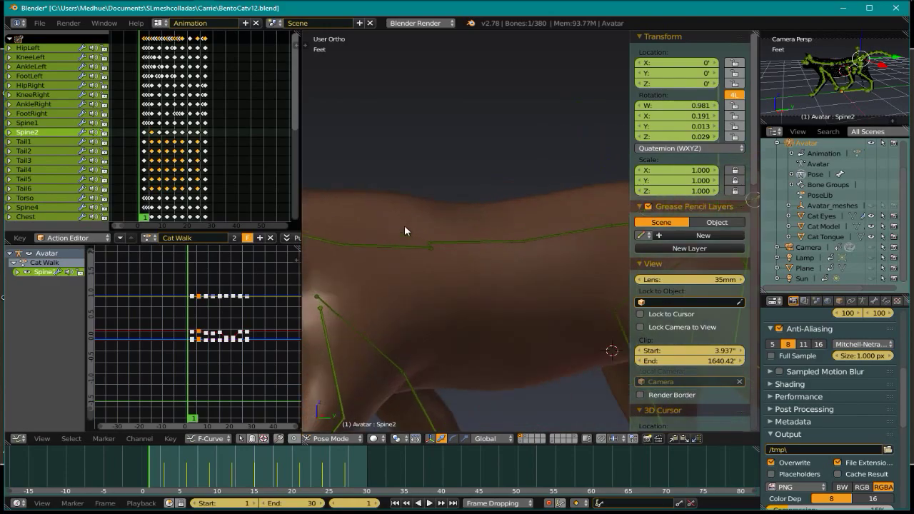
pyautogui.rightClick(408, 250)
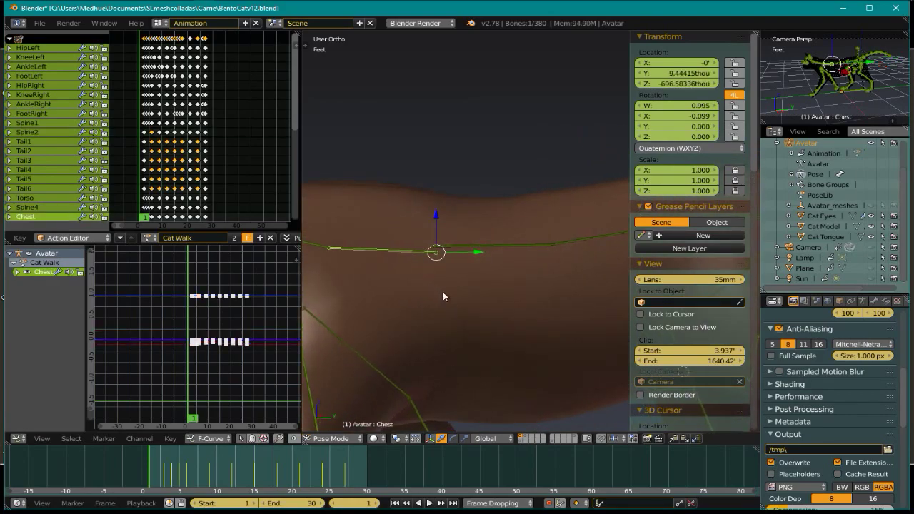
# - Bring the cat's tail into view and select the Tail1 bone
pyautogui.keyDown('shift'); pyautogui.moveTo(460, 304); pyautogui.dragTo(446, 285, button='middle'); pyautogui.keyUp('shift')
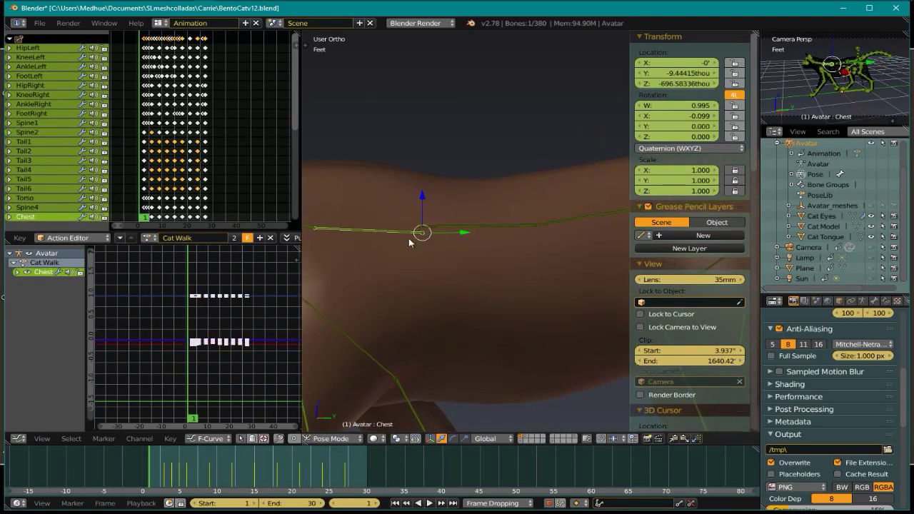
pyautogui.scroll(-3, 520, 247)
pyautogui.keyDown('shift'); pyautogui.moveTo(520, 251); pyautogui.dragTo(443, 237, button='middle'); pyautogui.keyUp('shift')
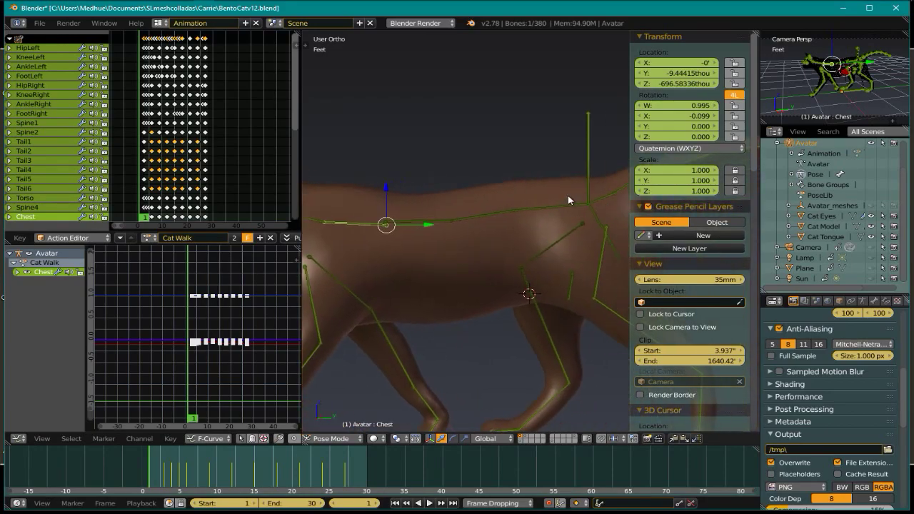
pyautogui.scroll(4, 362, 234)
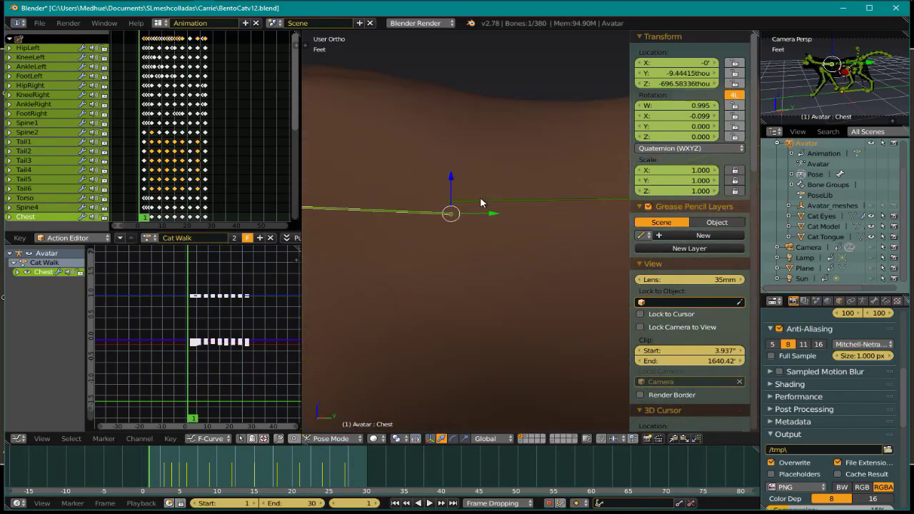
pyautogui.scroll(-3, 488, 205)
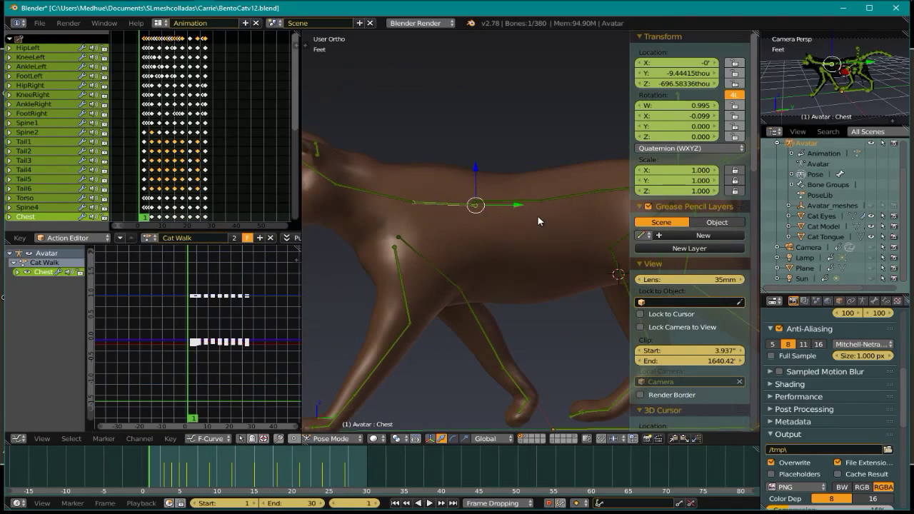
pyautogui.keyDown('shift'); pyautogui.moveTo(538, 221); pyautogui.dragTo(462, 225, button='middle'); pyautogui.keyUp('shift')
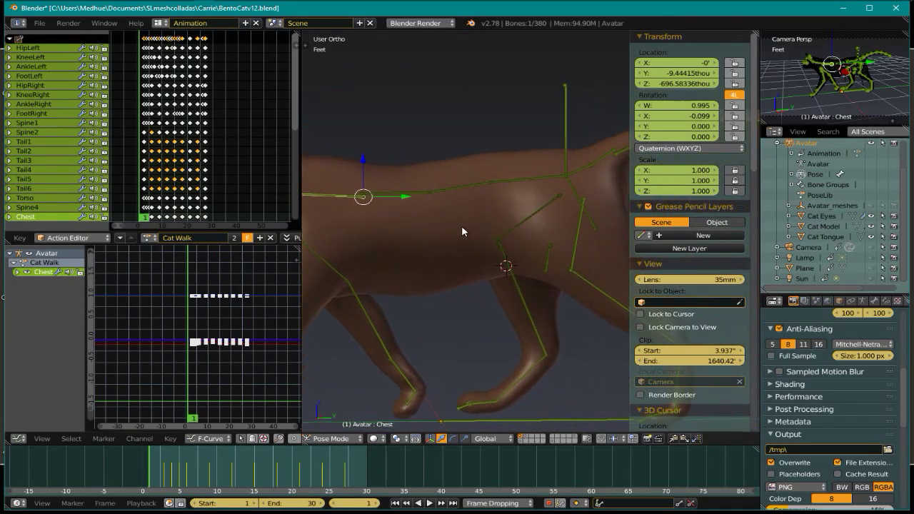
pyautogui.keyDown('shift'); pyautogui.moveTo(572, 202); pyautogui.dragTo(468, 210, button='middle'); pyautogui.keyUp('shift')
pyautogui.scroll(4, 523, 161)
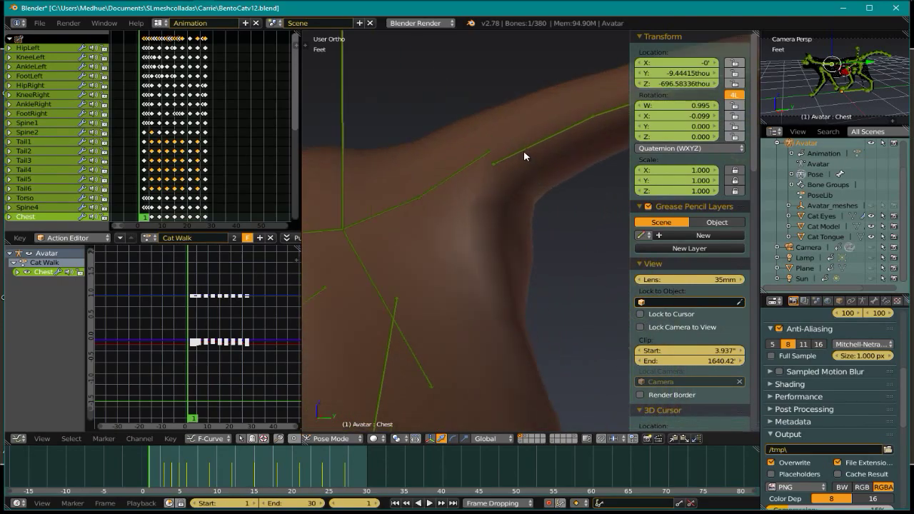
pyautogui.rightClick(525, 150)
pyautogui.keyDown('shift'); pyautogui.moveTo(540, 165); pyautogui.dragTo(517, 189, button='middle'); pyautogui.keyUp('shift')
pyautogui.scroll(-3, 488, 191)
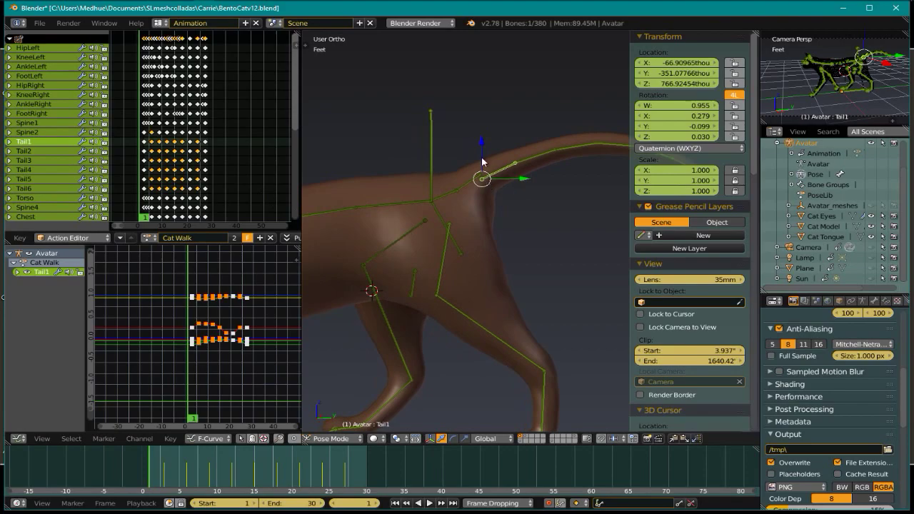
pyautogui.keyDown('shift'); pyautogui.moveTo(415, 275); pyautogui.dragTo(512, 261, button='middle'); pyautogui.keyUp('shift')
pyautogui.scroll(-6, 511, 261)
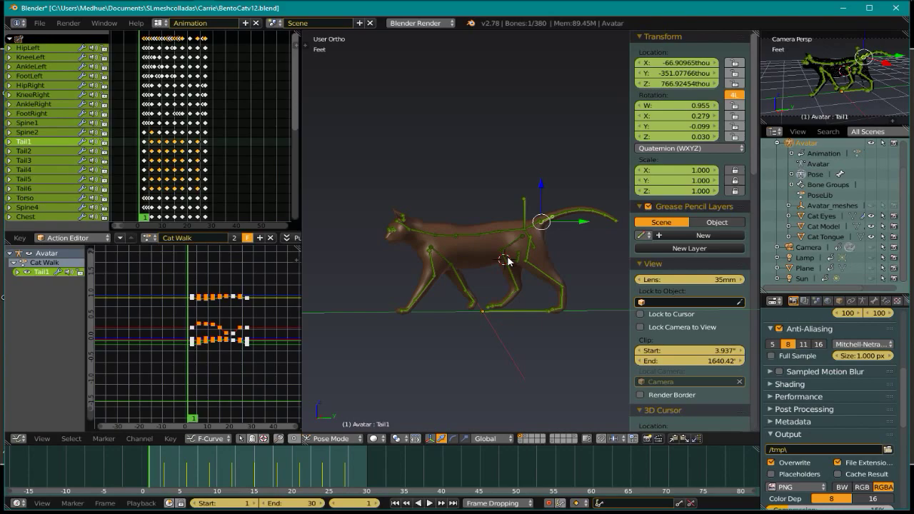
pyautogui.scroll(5, 477, 241)
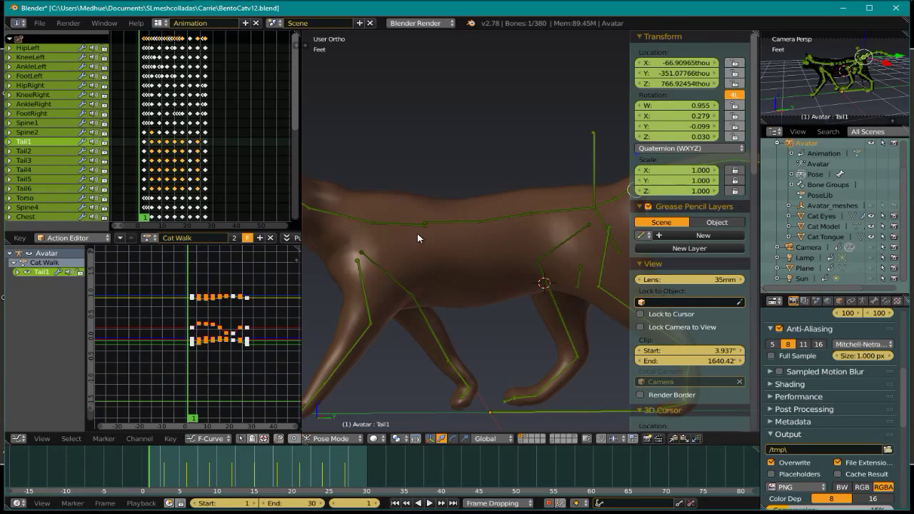
pyautogui.keyDown('shift'); pyautogui.moveTo(417, 234); pyautogui.dragTo(493, 229, button='middle'); pyautogui.keyUp('shift')
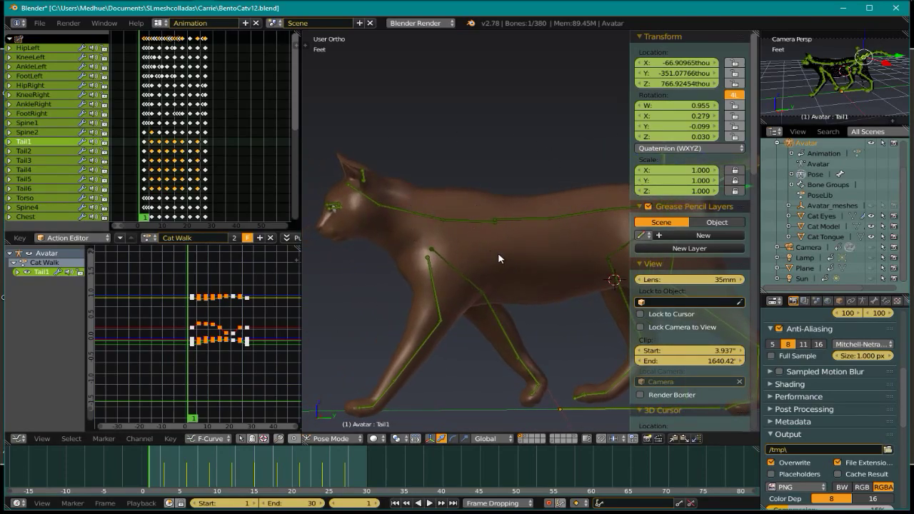
pyautogui.keyDown('shift'); pyautogui.moveTo(500, 259); pyautogui.dragTo(505, 258, button='middle'); pyautogui.keyUp('shift')
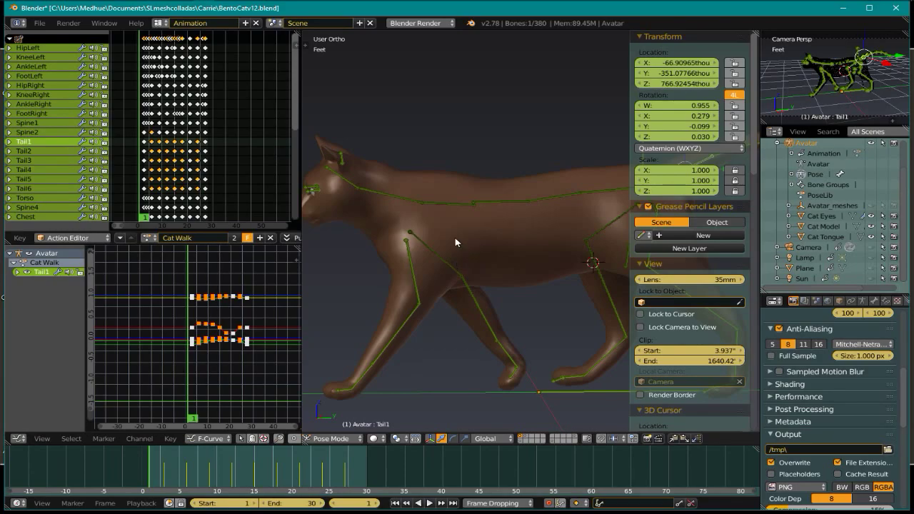
# - Select the Chest bone in Right Ortho view and undo a trial move
pyautogui.scroll(5, 464, 216)
pyautogui.rightClick(467, 203)
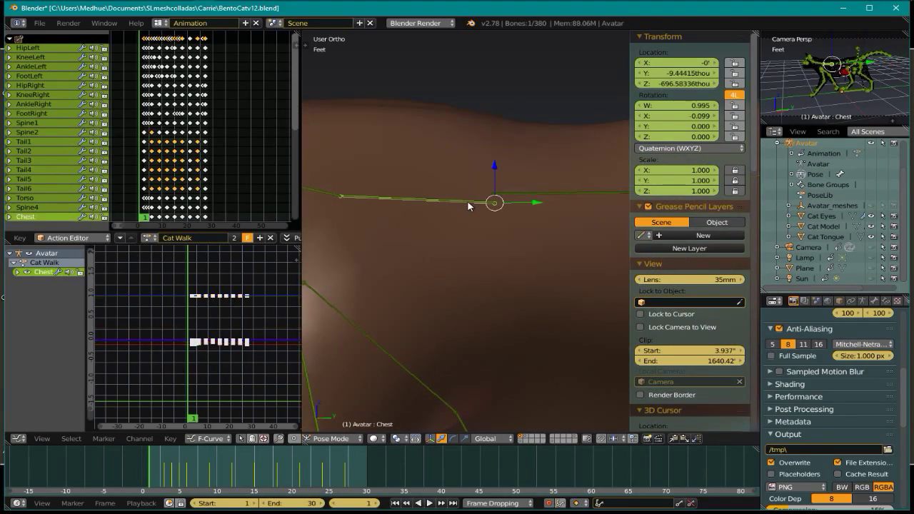
pyautogui.scroll(-4, 429, 312)
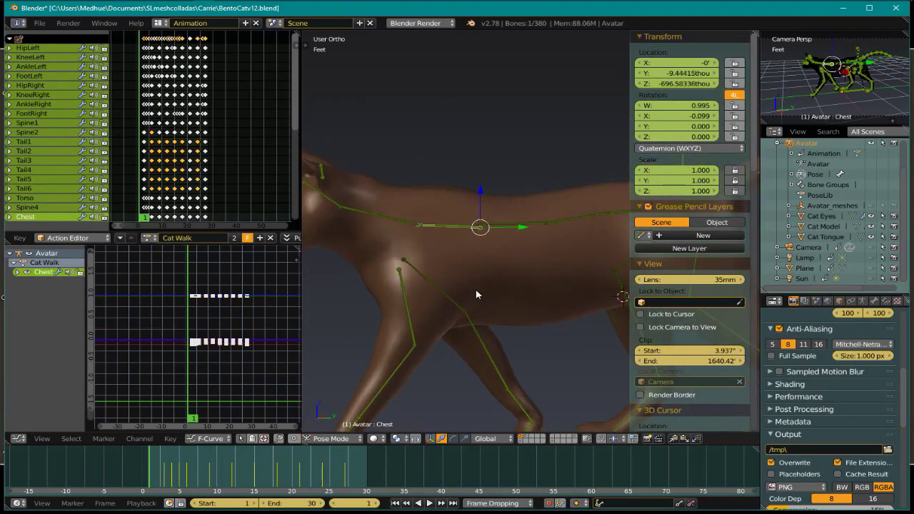
pyautogui.press('KP_3')
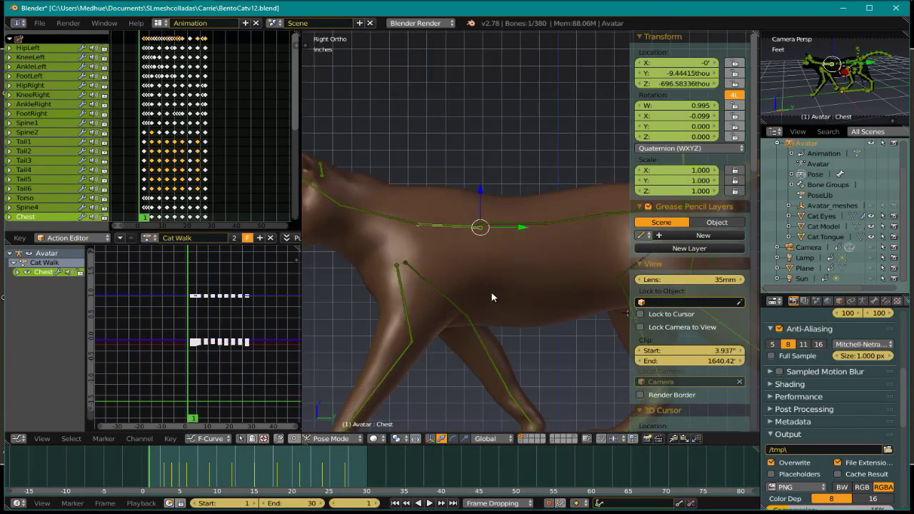
pyautogui.scroll(6, 481, 264)
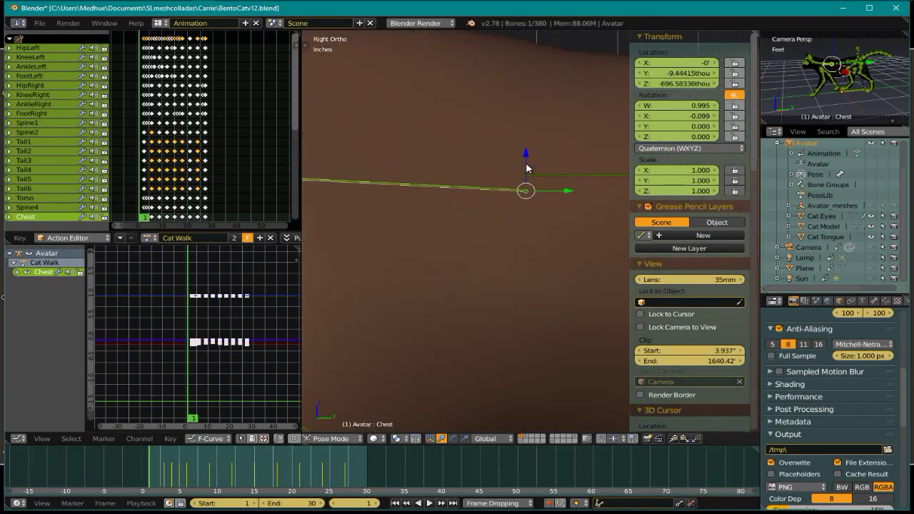
pyautogui.press('g')
pyautogui.click(523, 147)
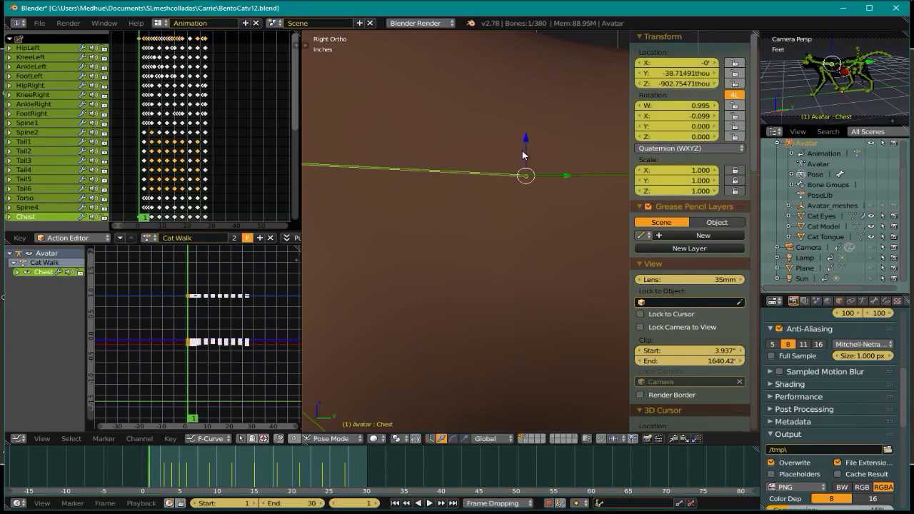
pyautogui.hotkey('ctrl', 'z')
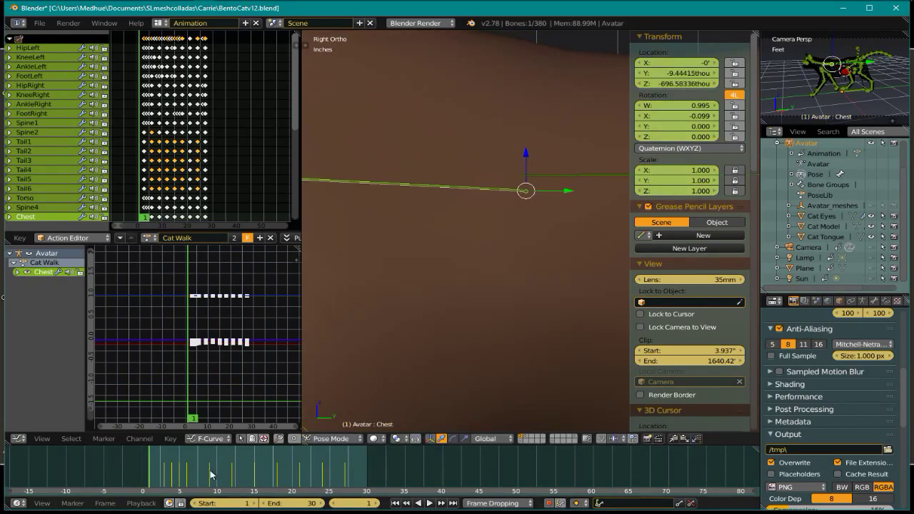
# - At frame 3, move and auto-key the Chest bone to Y -12.89, Z -908.04 thou
pyautogui.moveTo(157, 480); pyautogui.dragTo(165, 481)
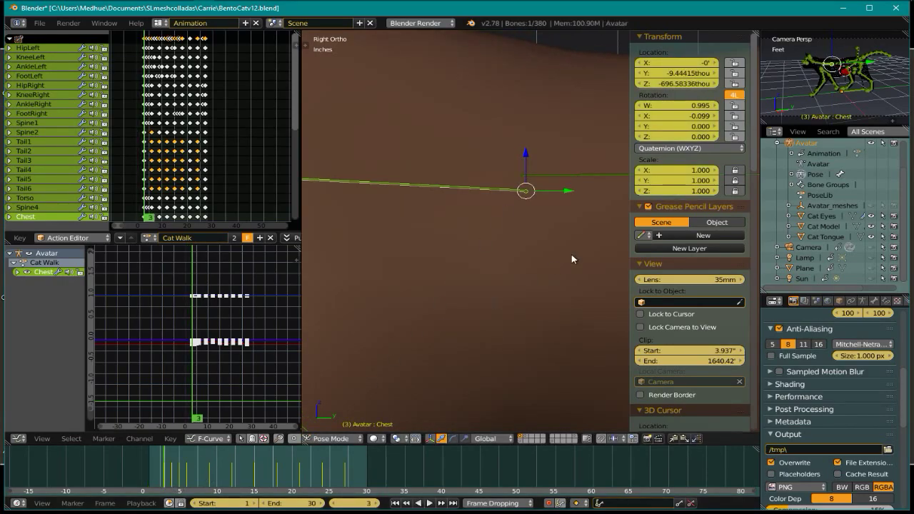
pyautogui.press('g')
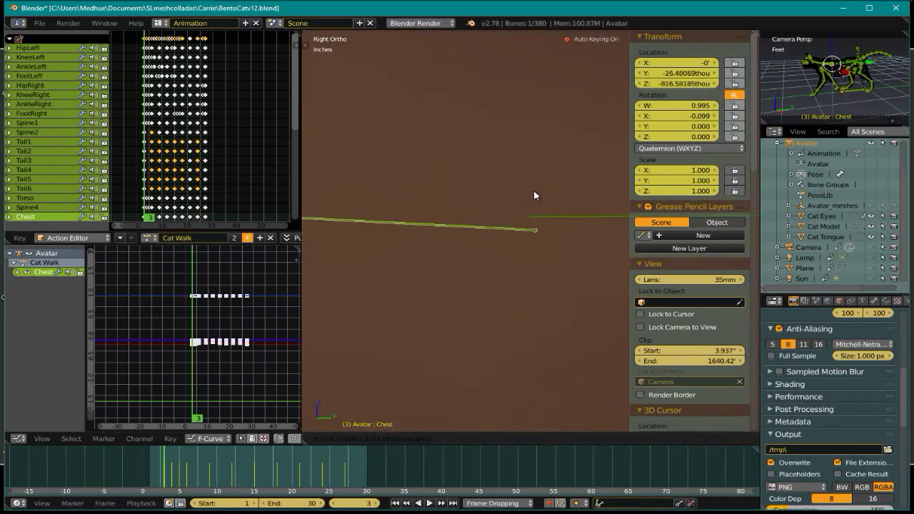
pyautogui.click(534, 175)
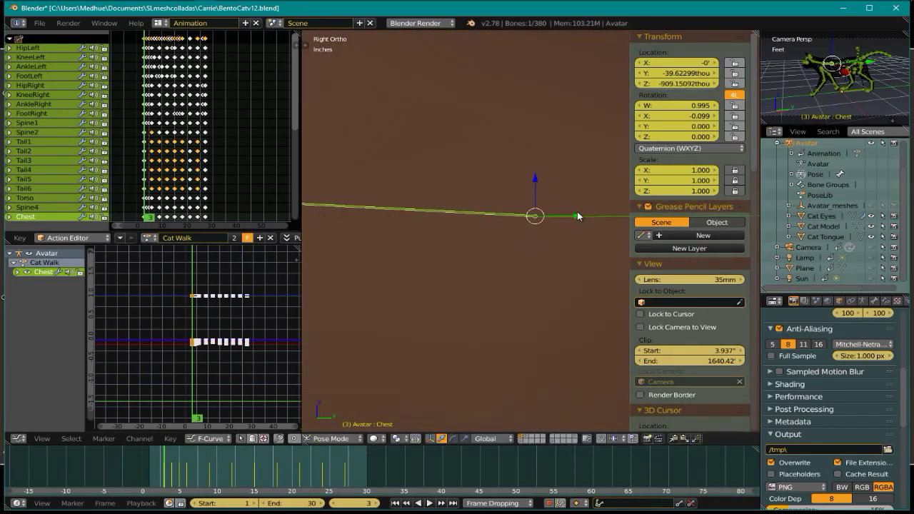
pyautogui.press('g')
pyautogui.click(541, 224)
pyautogui.press('g')
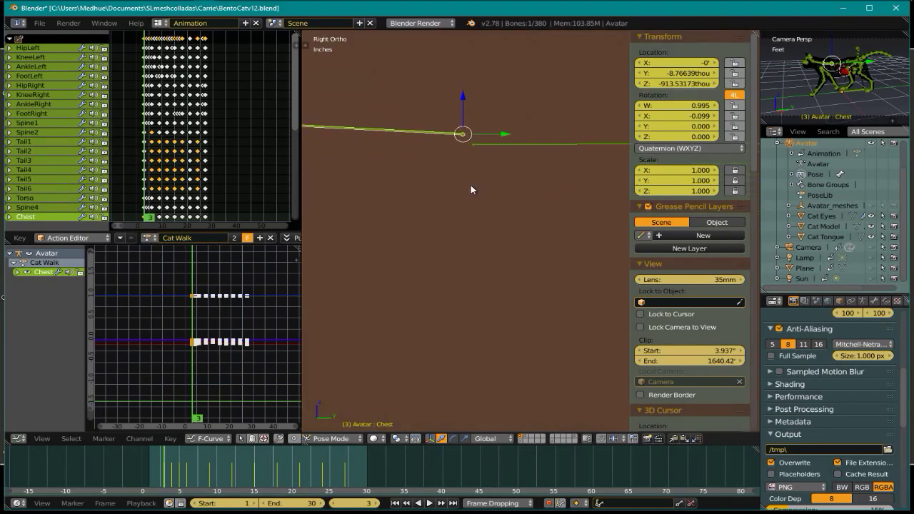
pyautogui.click(479, 138)
pyautogui.press('g')
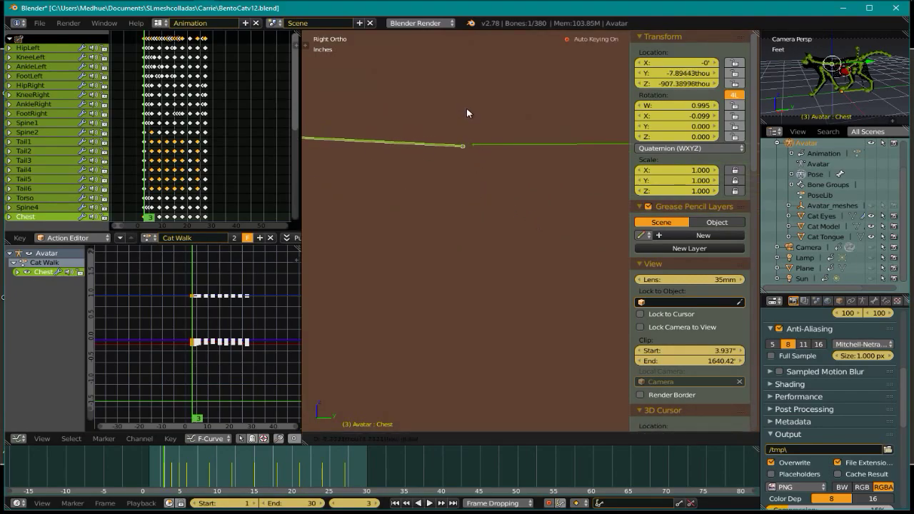
pyautogui.click(467, 109)
pyautogui.press('g')
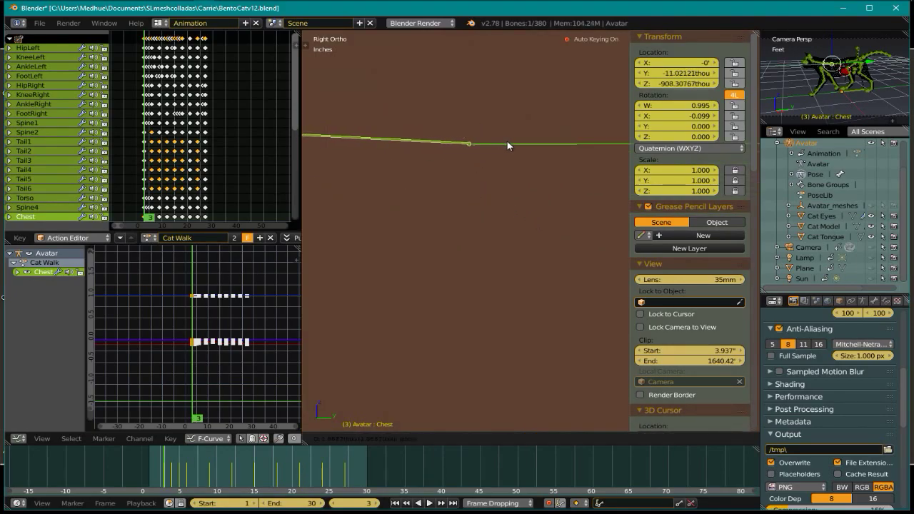
pyautogui.click(511, 146)
pyautogui.moveTo(510, 142); pyautogui.dragTo(447, 182)
pyautogui.scroll(-8, 445, 193)
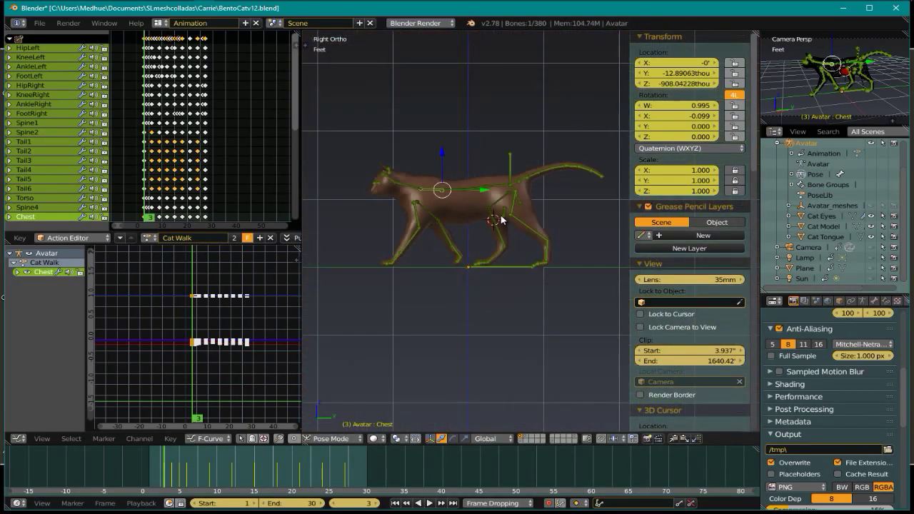
# - Select and frame Tail1, then raise and auto-key it to Y -460.84, Z 996.26 thou
pyautogui.scroll(8, 493, 189)
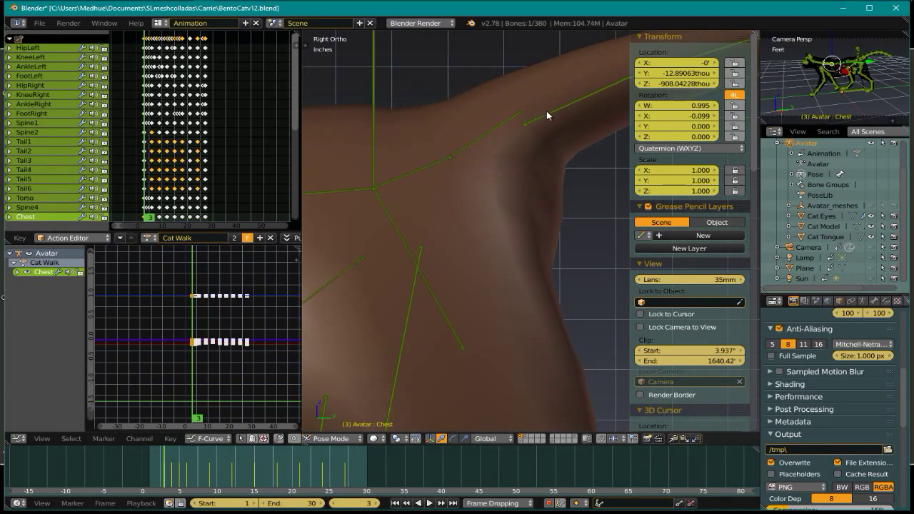
pyautogui.rightClick(547, 115)
pyautogui.press('KP_Decimal')
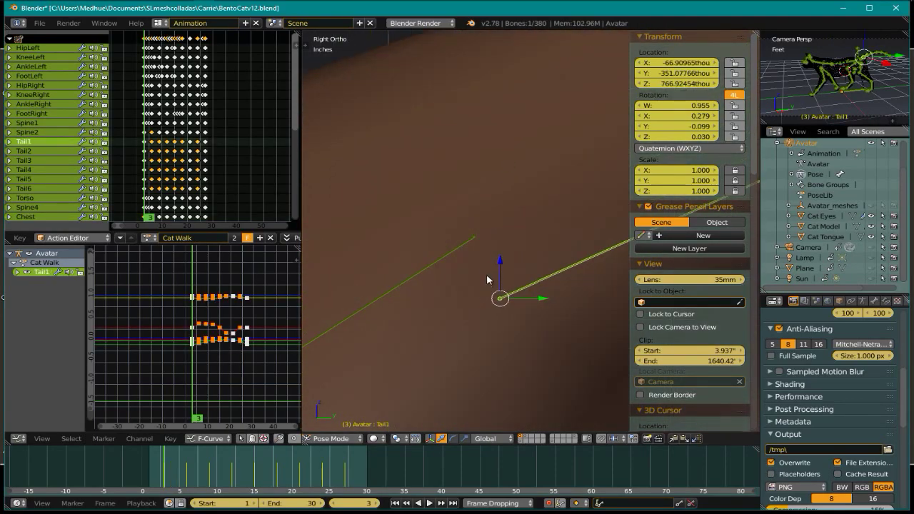
pyautogui.press('g')
pyautogui.click(499, 197)
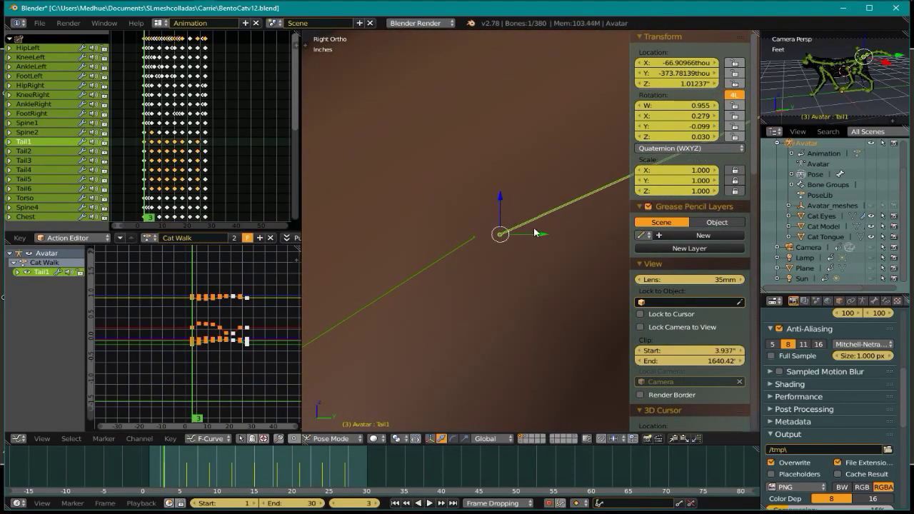
pyautogui.press('g')
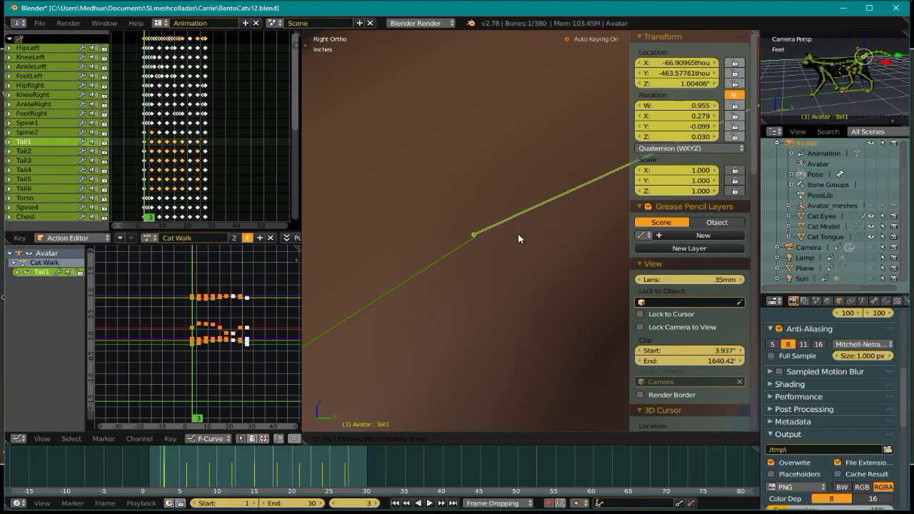
pyautogui.click(518, 239)
pyautogui.press('g')
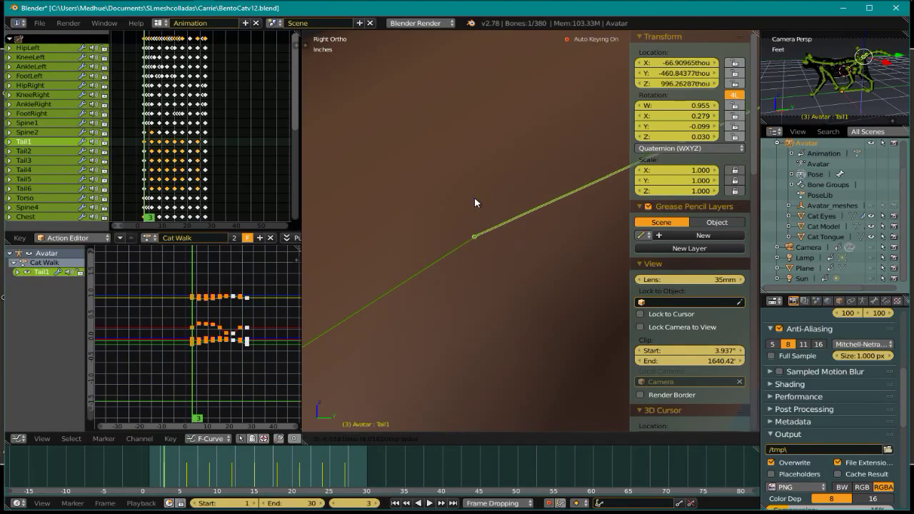
pyautogui.click(475, 204)
pyautogui.scroll(-2, 500, 257)
pyautogui.scroll(-5, 508, 266)
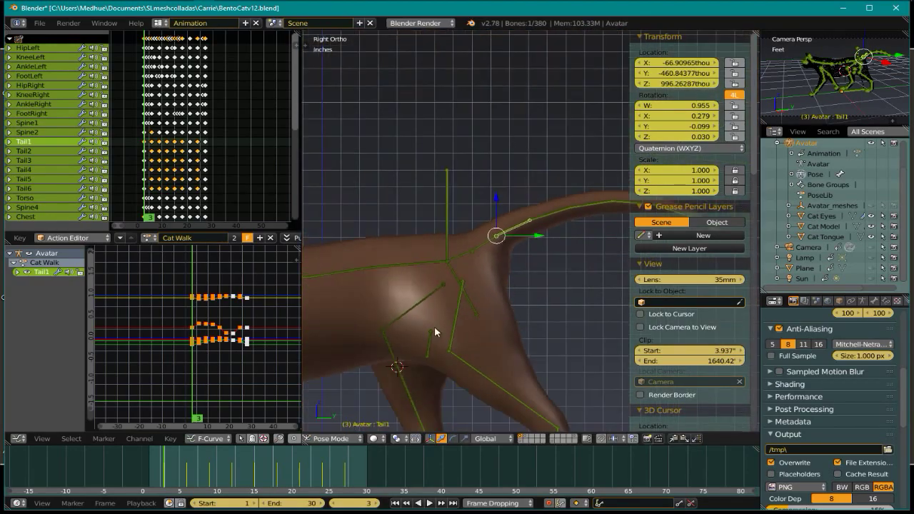
pyautogui.scroll(-5, 398, 266)
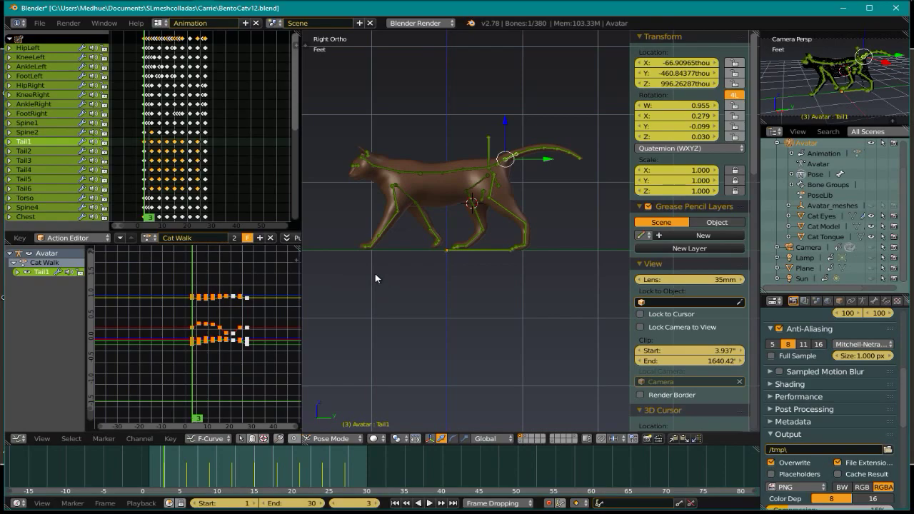
pyautogui.moveTo(376, 273); pyautogui.dragTo(512, 298, button='middle')
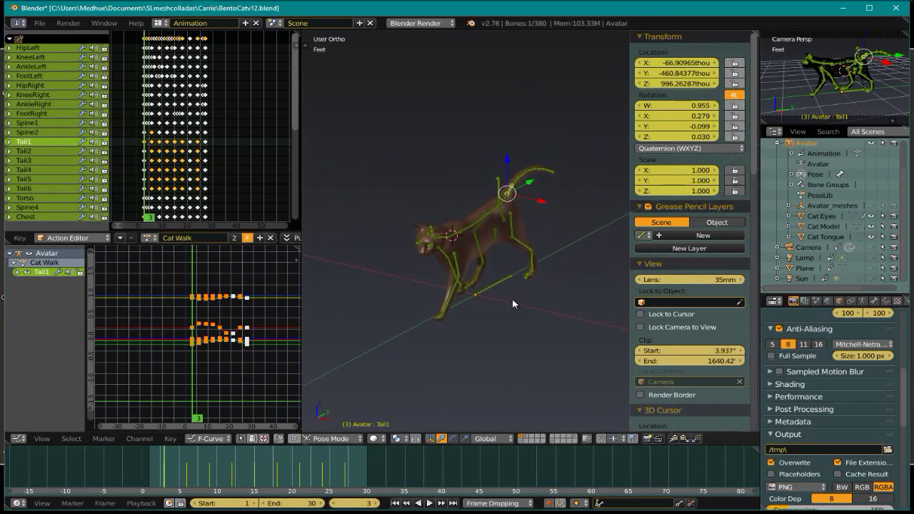
pyautogui.scroll(5, 514, 296)
pyautogui.scroll(-4, 523, 310)
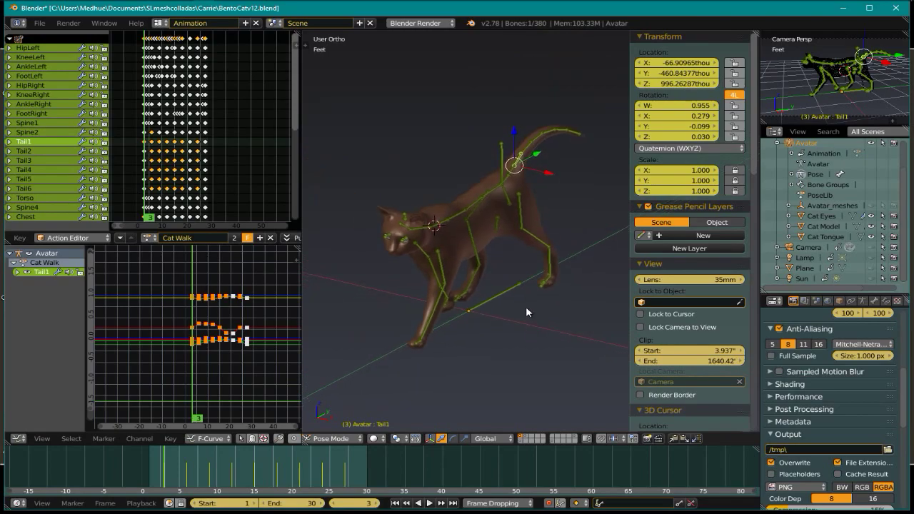